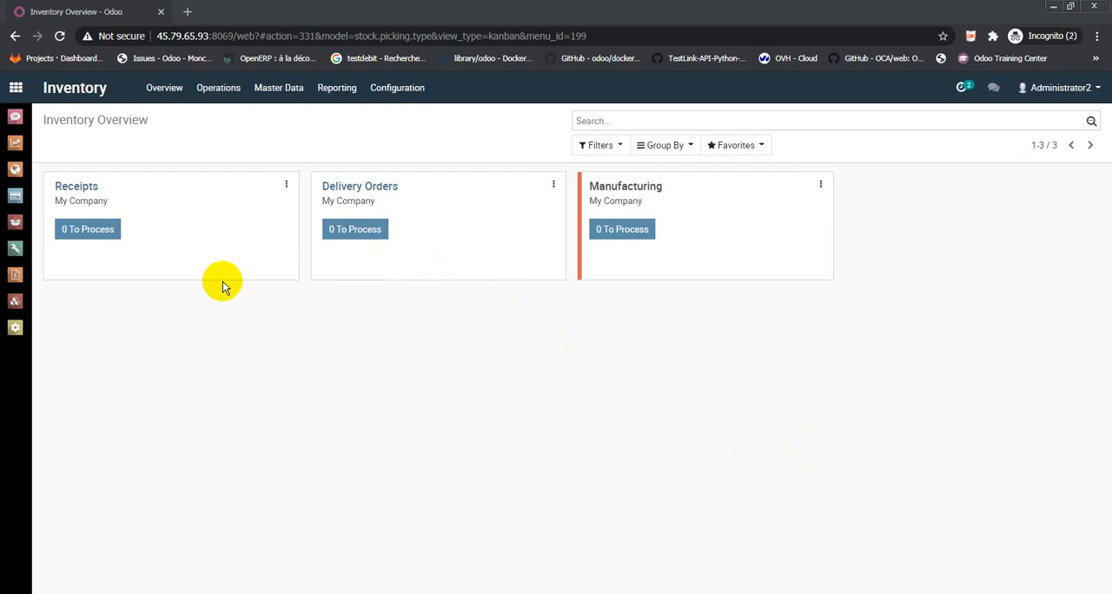
Create a new storable product named B with a sales price of 5 and a cost of 3.
{"action": "left_click", "coordinate": [221, 89]}
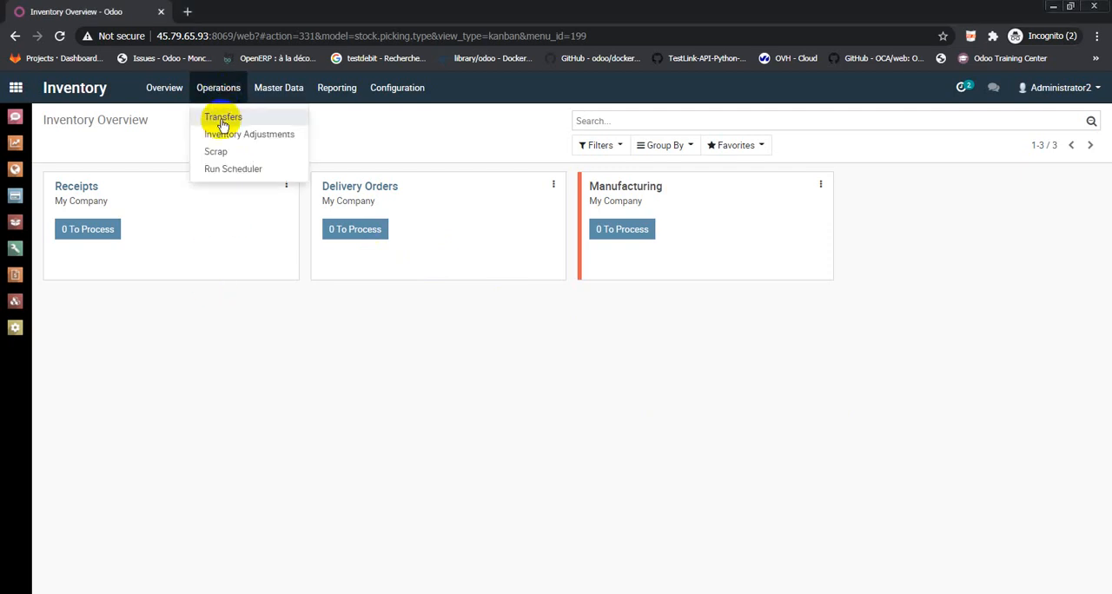
{"action": "left_click", "coordinate": [278, 88]}
{"action": "left_click", "coordinate": [334, 88]}
{"action": "left_click", "coordinate": [263, 92]}
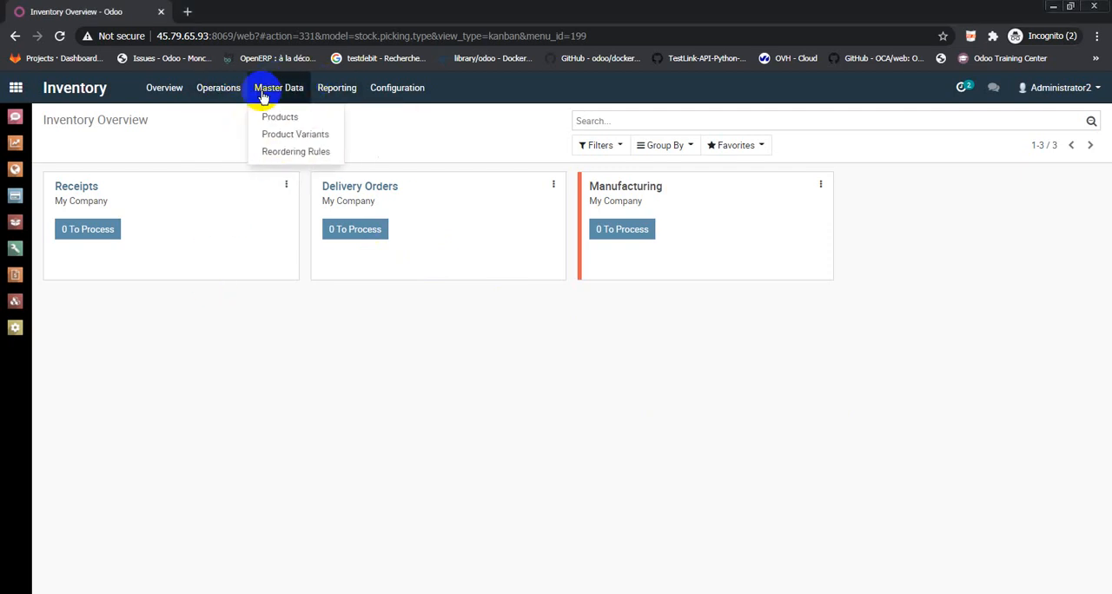
{"action": "left_click", "coordinate": [278, 116]}
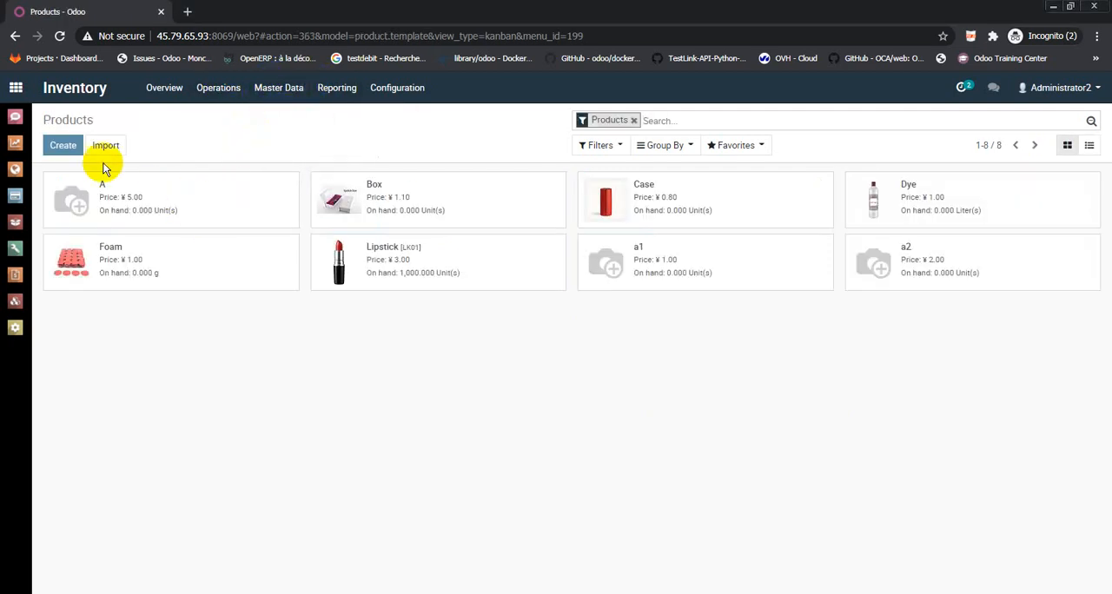
{"action": "left_click", "coordinate": [57, 147]}
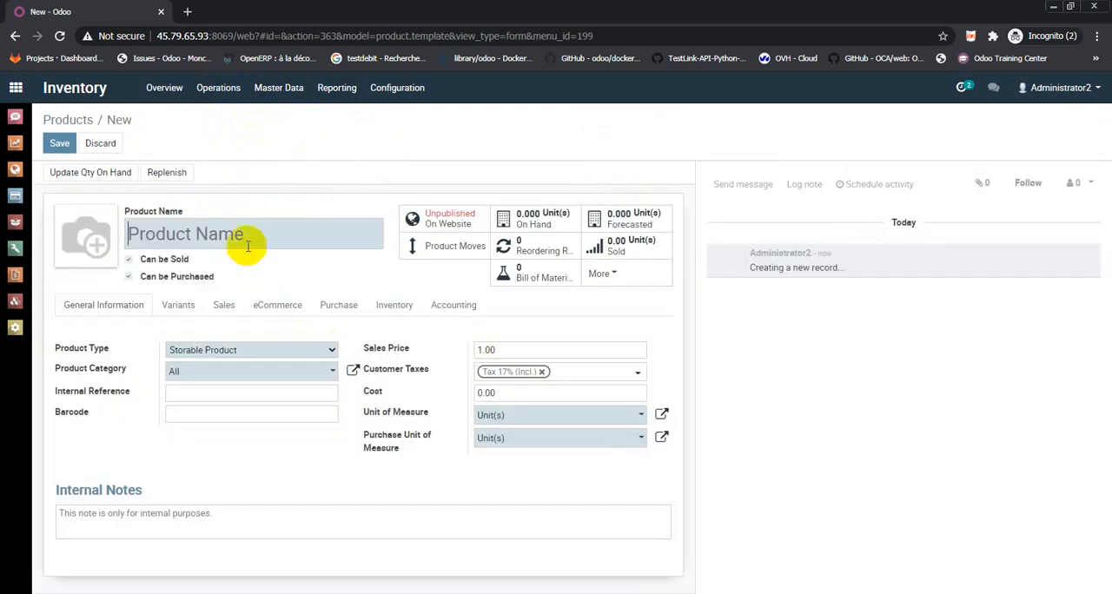
{"action": "left_click", "coordinate": [247, 236]}
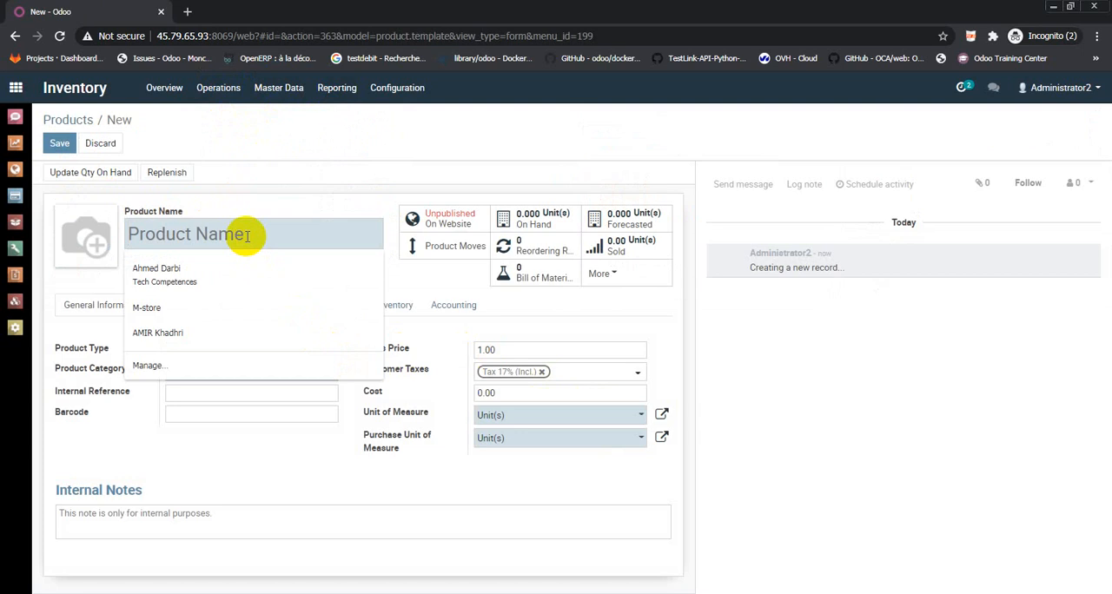
{"action": "type", "text": "B"}
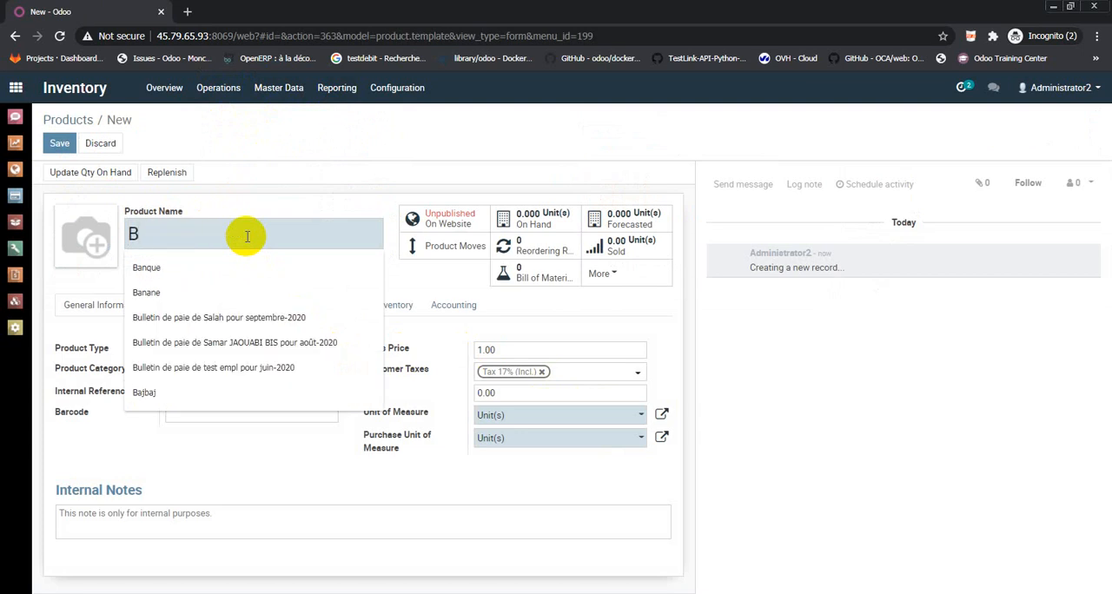
{"action": "left_click", "coordinate": [307, 214]}
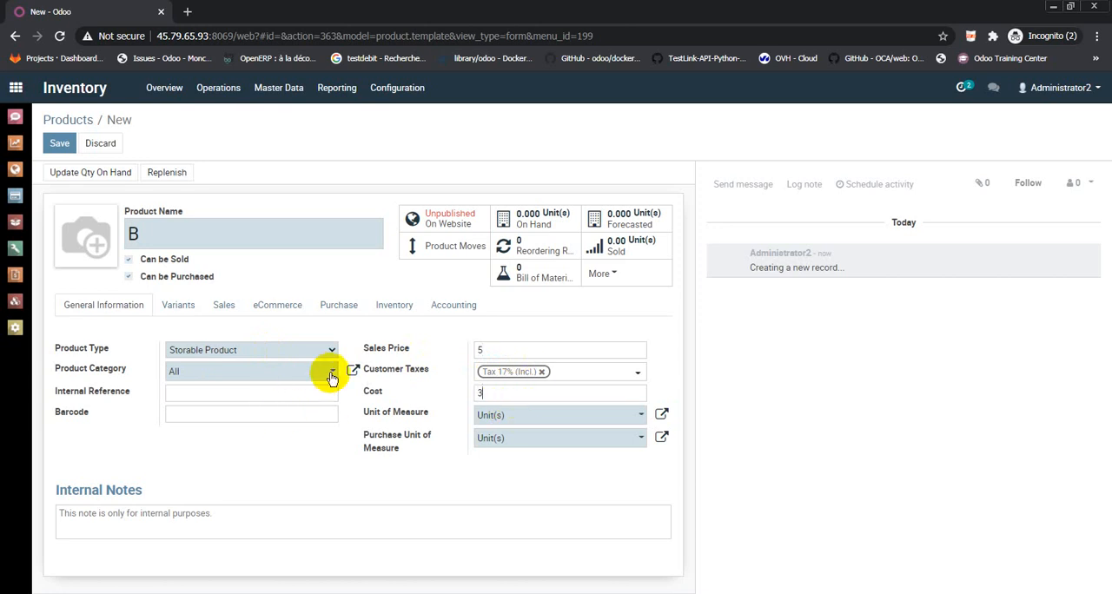
Enable the Make To Order and Manufacture routes for product B, disable Buy, and save the product.
{"action": "left_click", "coordinate": [338, 304]}
{"action": "left_click", "coordinate": [395, 311]}
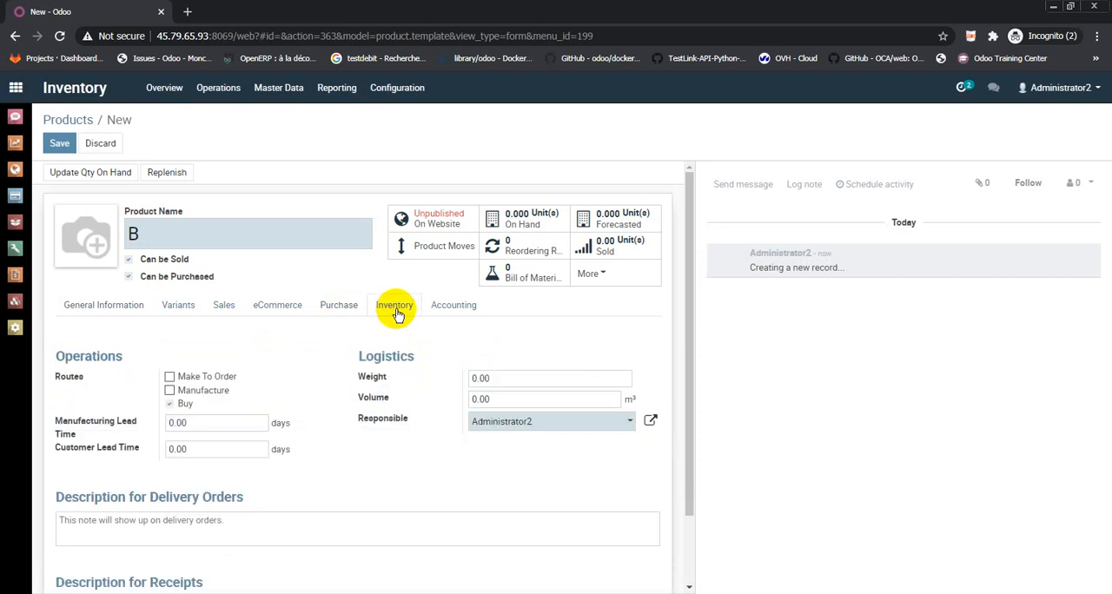
{"action": "left_click", "coordinate": [167, 380]}
{"action": "left_click", "coordinate": [171, 392]}
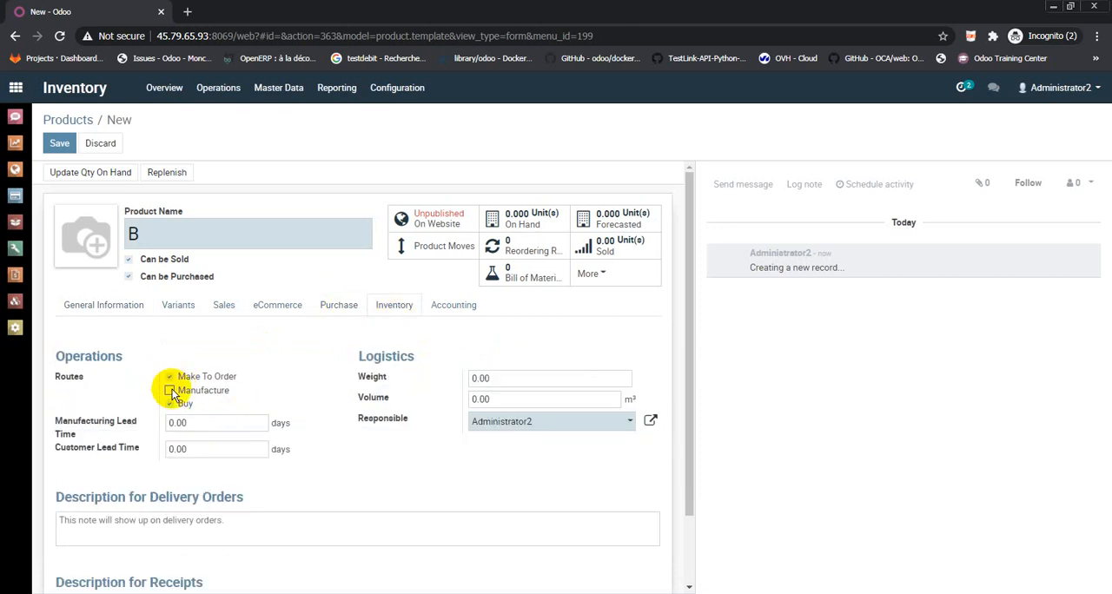
{"action": "left_click", "coordinate": [184, 404]}
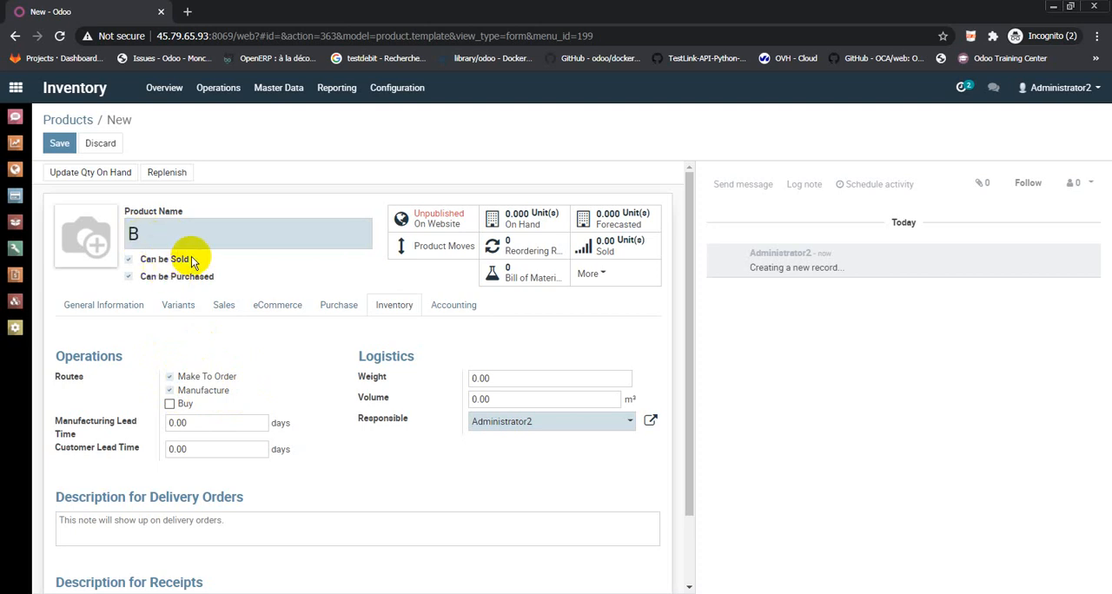
{"action": "left_click", "coordinate": [60, 148]}
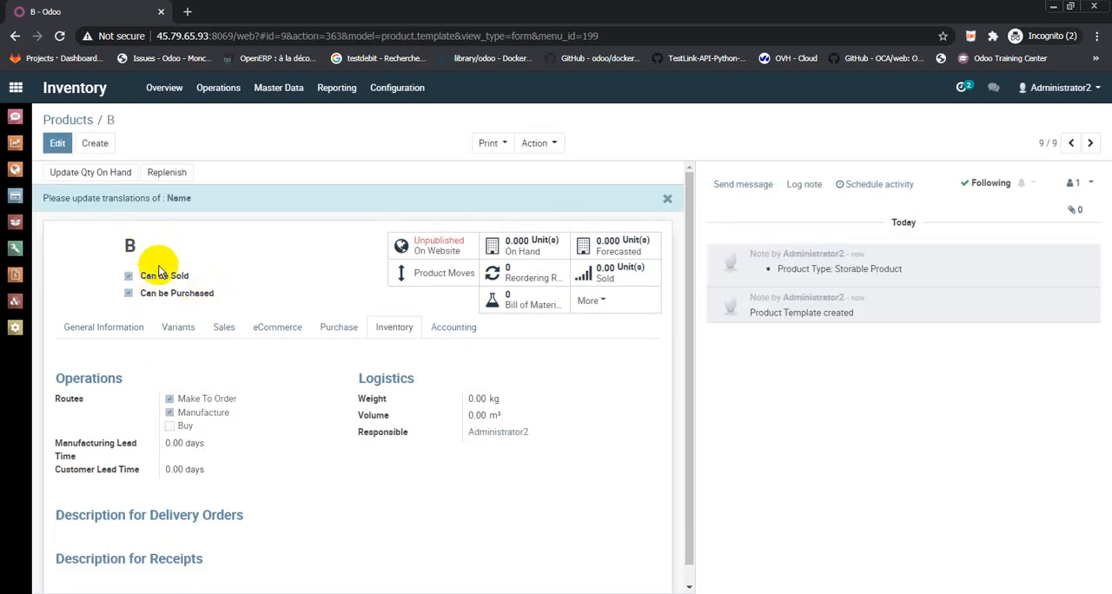
Start a new product named b1 and set its cost to 0.9.
{"action": "left_click", "coordinate": [96, 145]}
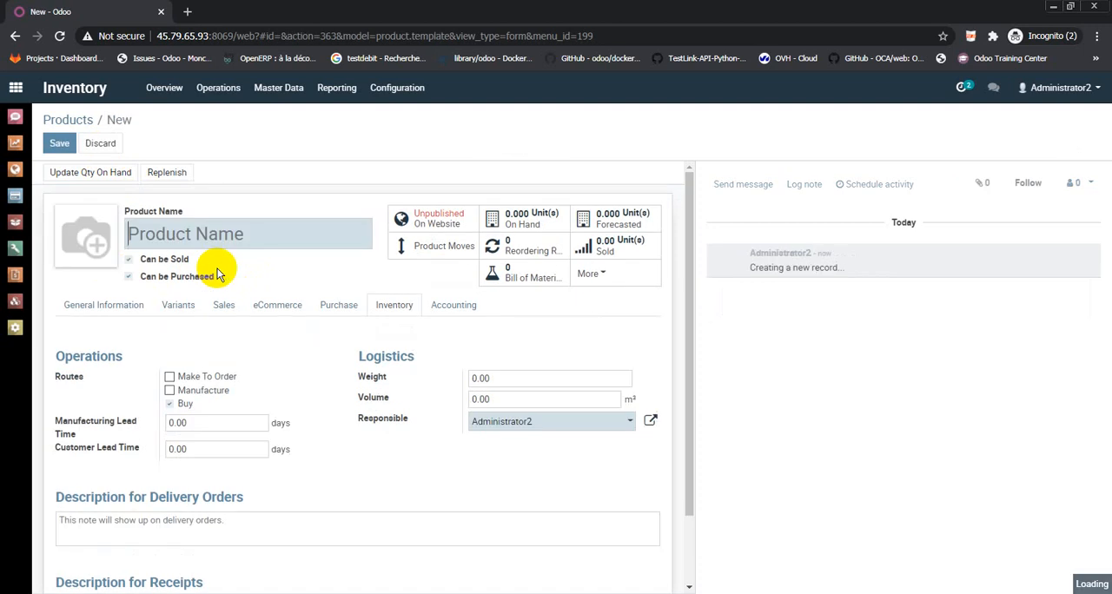
{"action": "type", "text": "Banque"}
{"action": "type", "text": "1"}
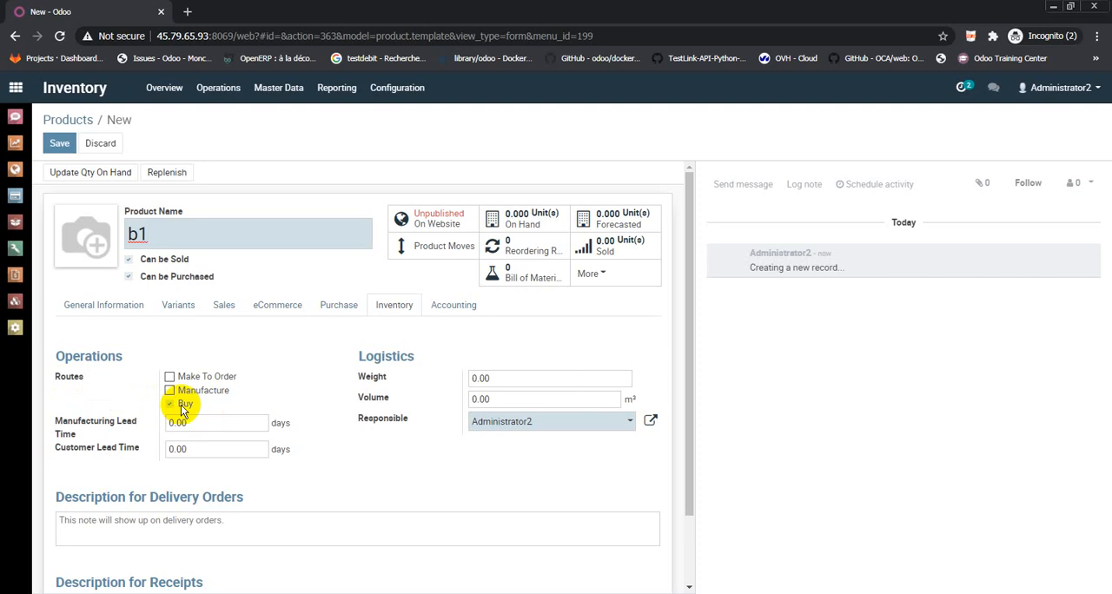
{"action": "left_click", "coordinate": [101, 312]}
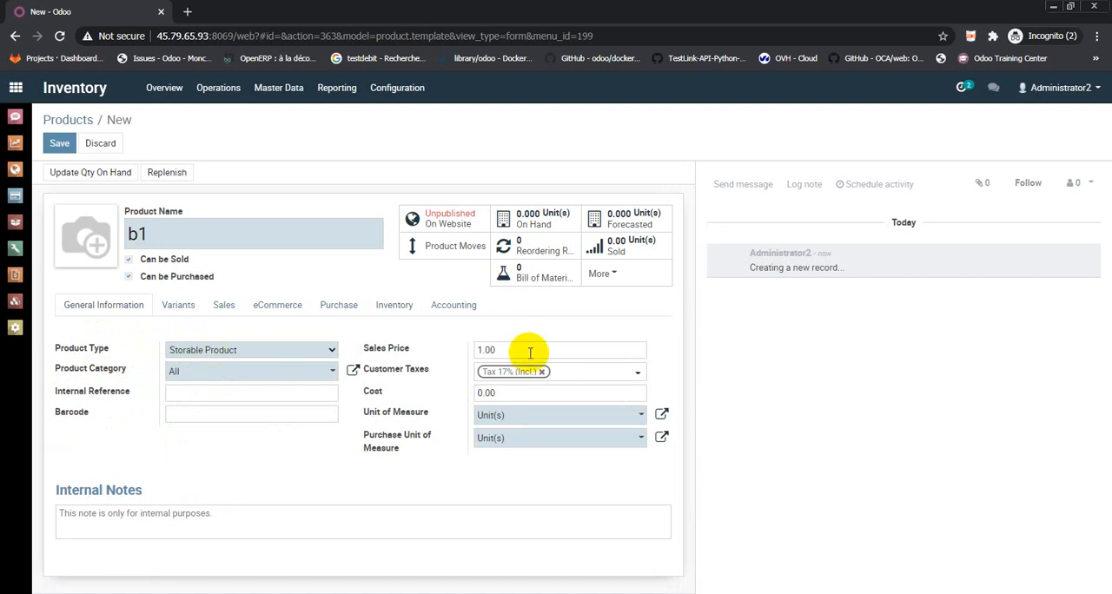
{"action": "left_click", "coordinate": [518, 395]}
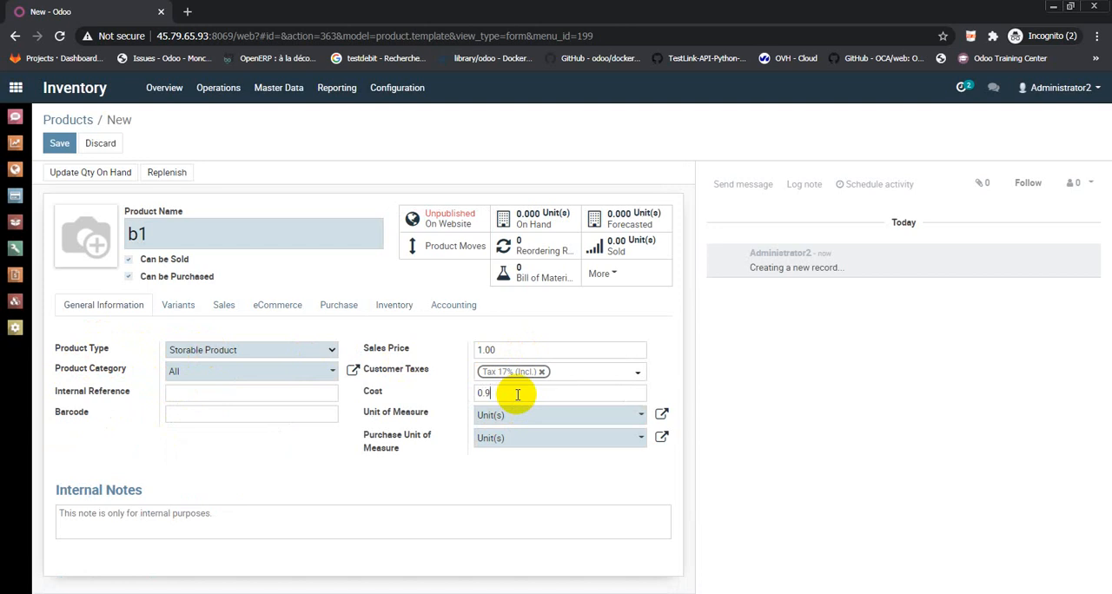
Add Test Vendor to product b1 with a minimal quantity of 1 and a price of 0.9, and save the product.
{"action": "left_click", "coordinate": [340, 309]}
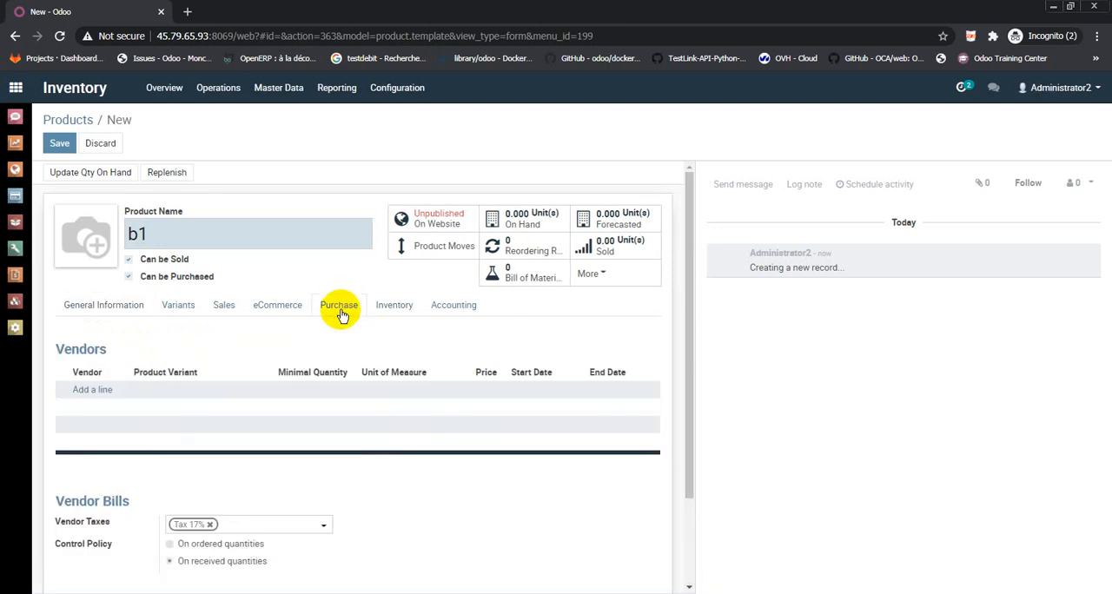
{"action": "left_click", "coordinate": [100, 392]}
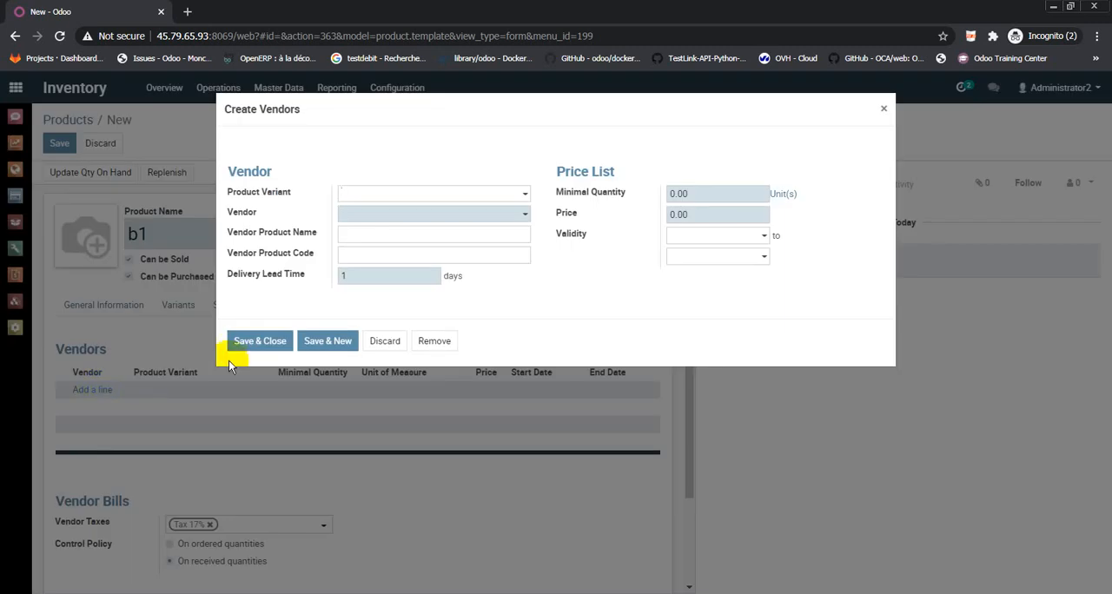
{"action": "left_click", "coordinate": [412, 218]}
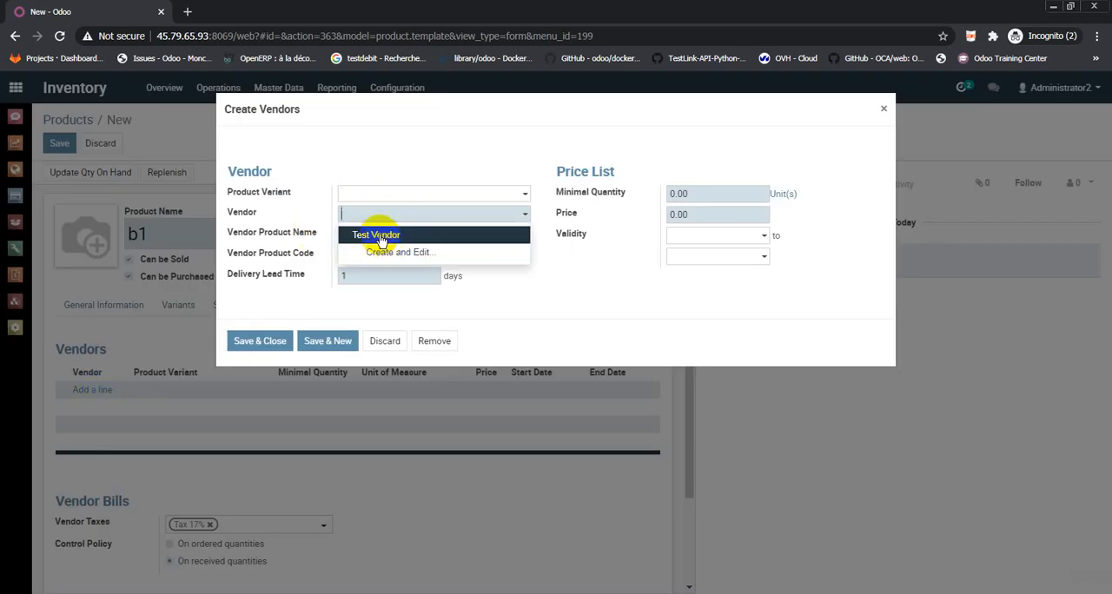
{"action": "left_click", "coordinate": [374, 235]}
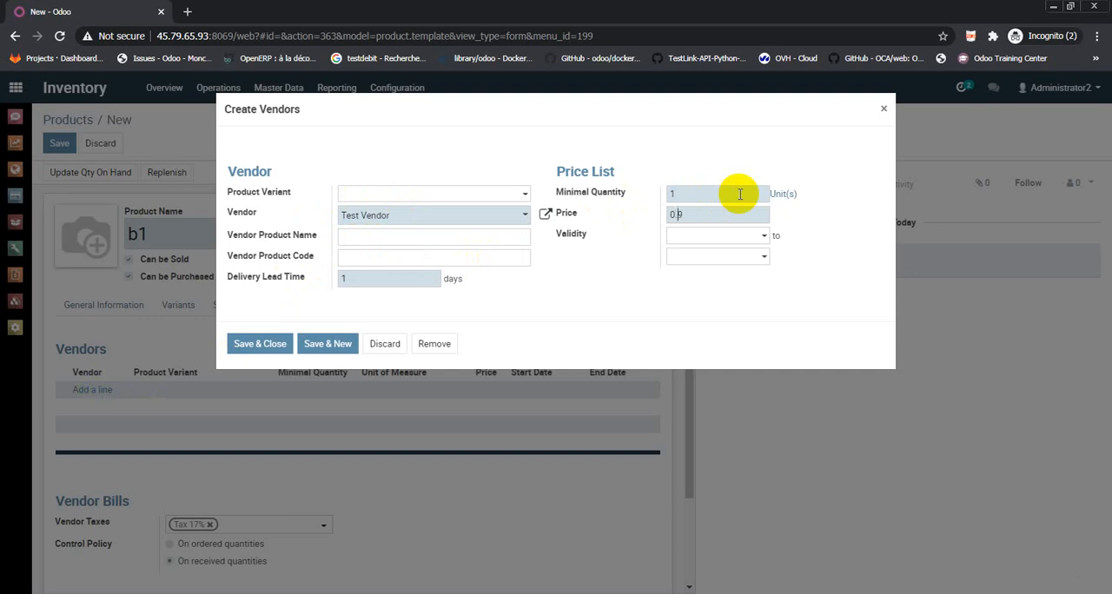
{"action": "left_click", "coordinate": [250, 343]}
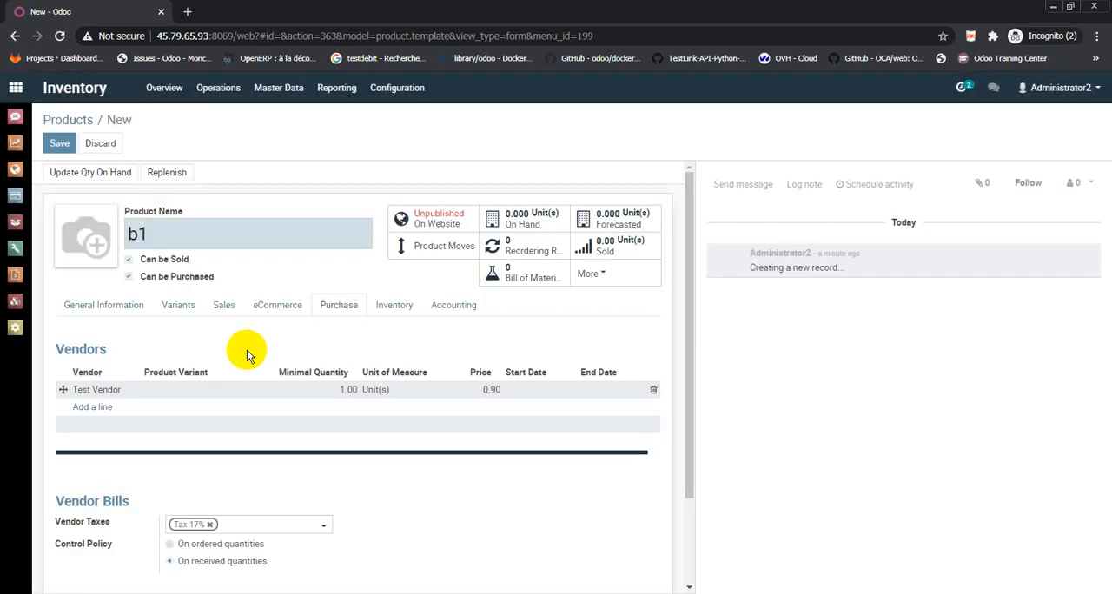
{"action": "left_click", "coordinate": [59, 145]}
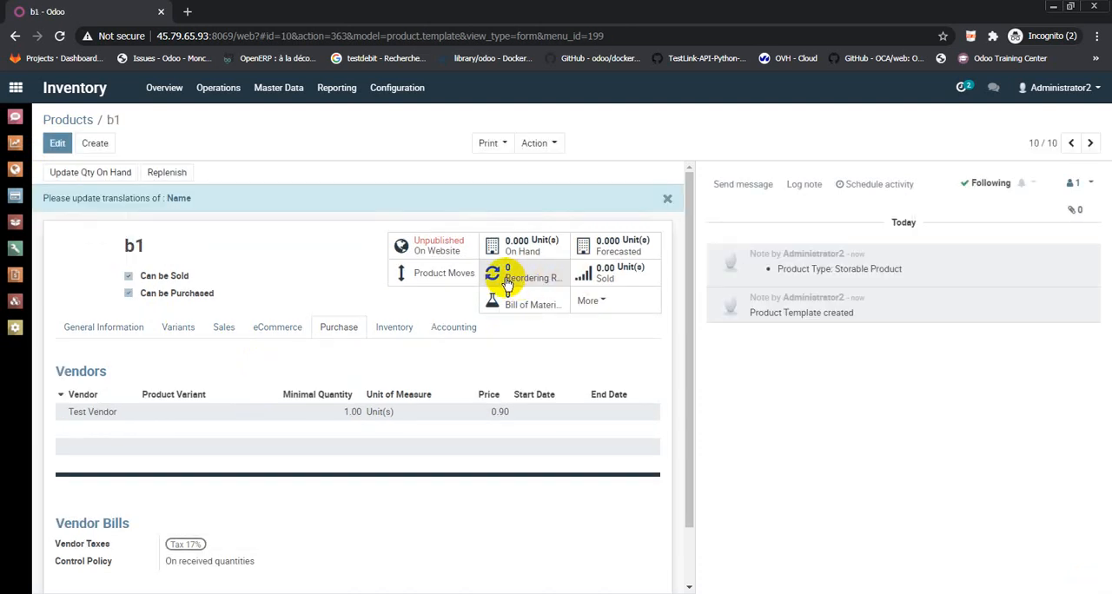
Create and save a reordering rule for product b1 with minimum and maximum quantities of 0.
{"action": "left_click", "coordinate": [543, 279]}
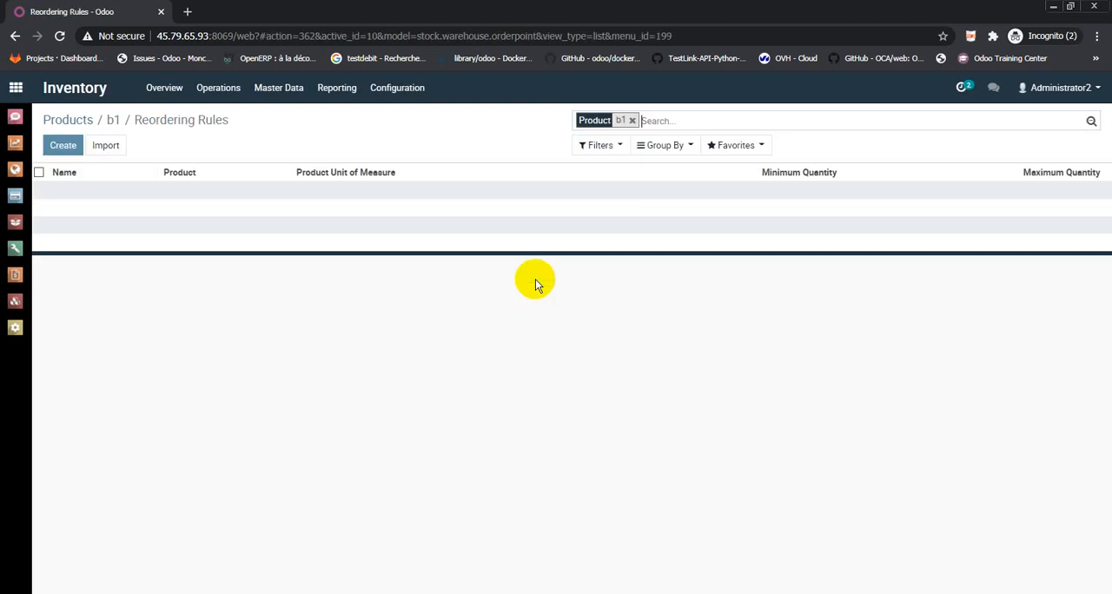
{"action": "left_click", "coordinate": [68, 145]}
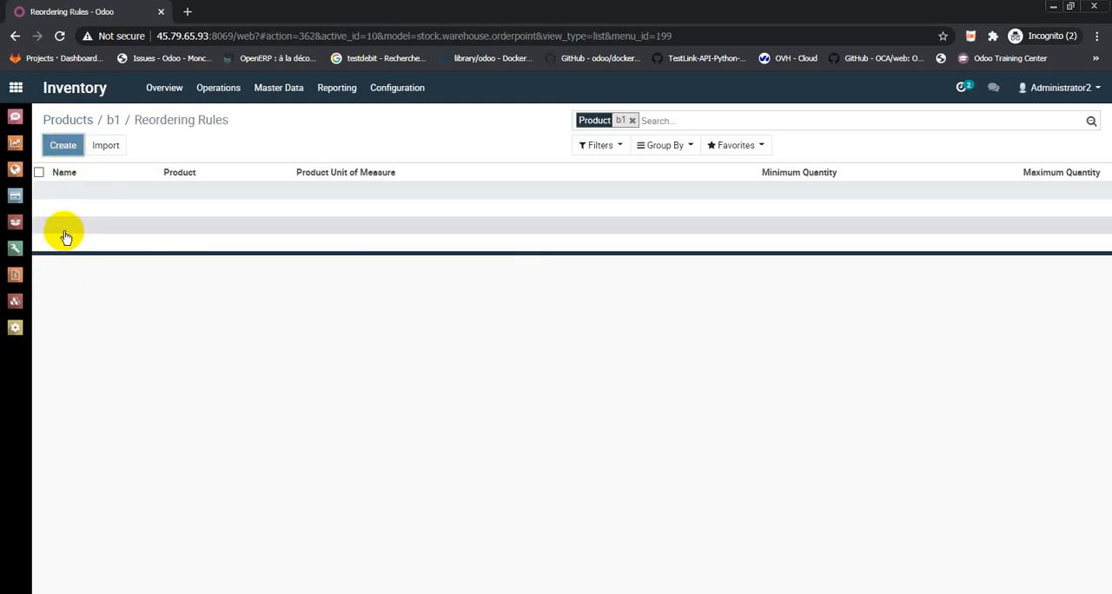
{"action": "left_click", "coordinate": [59, 144]}
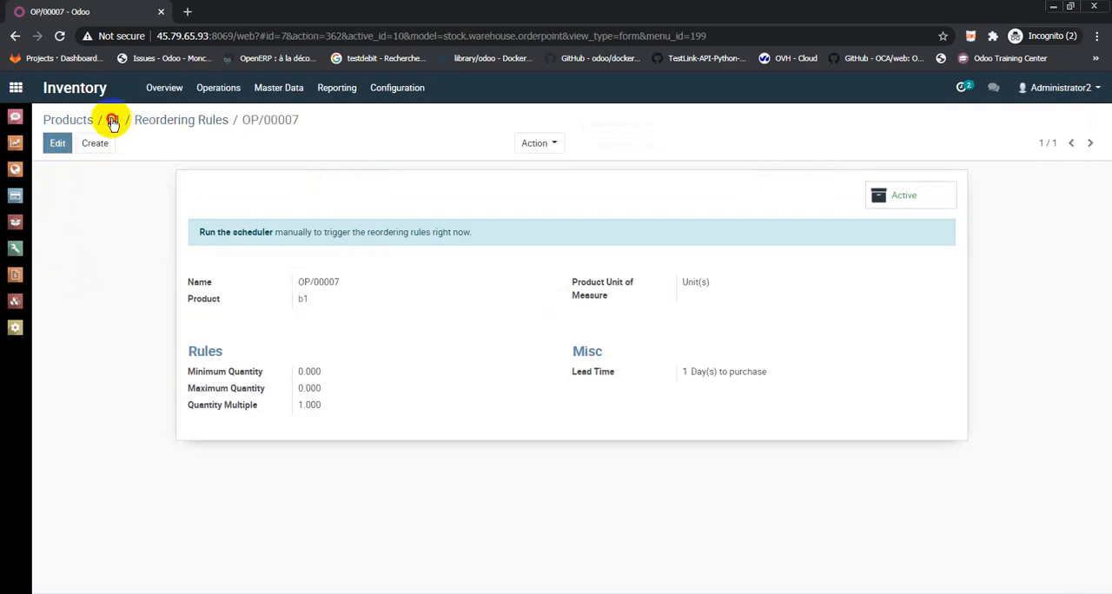
Return to the product list and start a new product named b2 with a cost of 0.9.
{"action": "left_click", "coordinate": [113, 122]}
{"action": "left_click", "coordinate": [77, 121]}
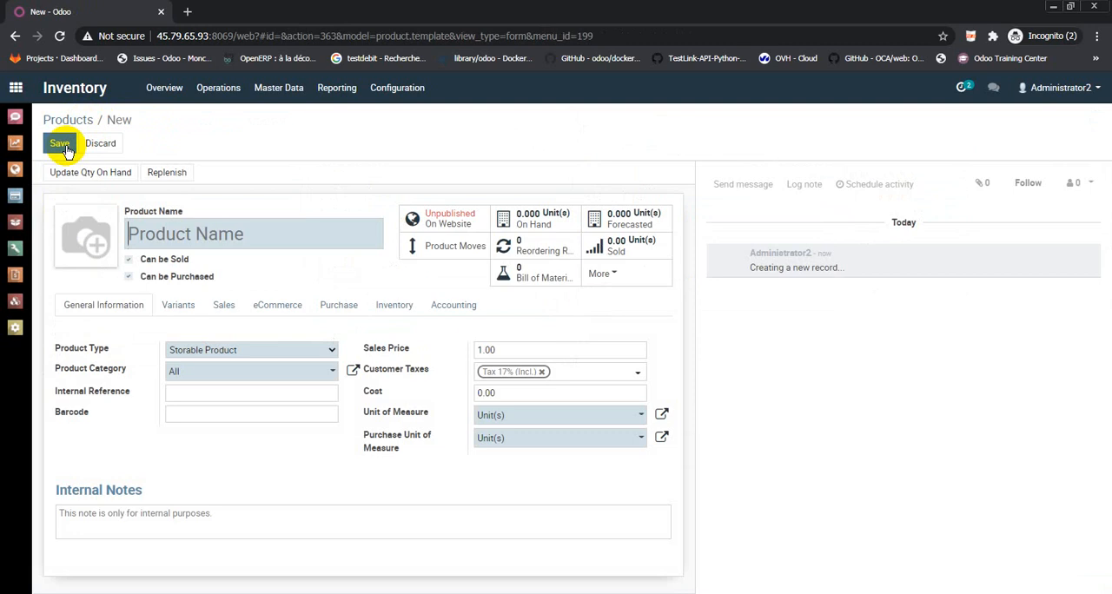
{"action": "type", "text": "B"}
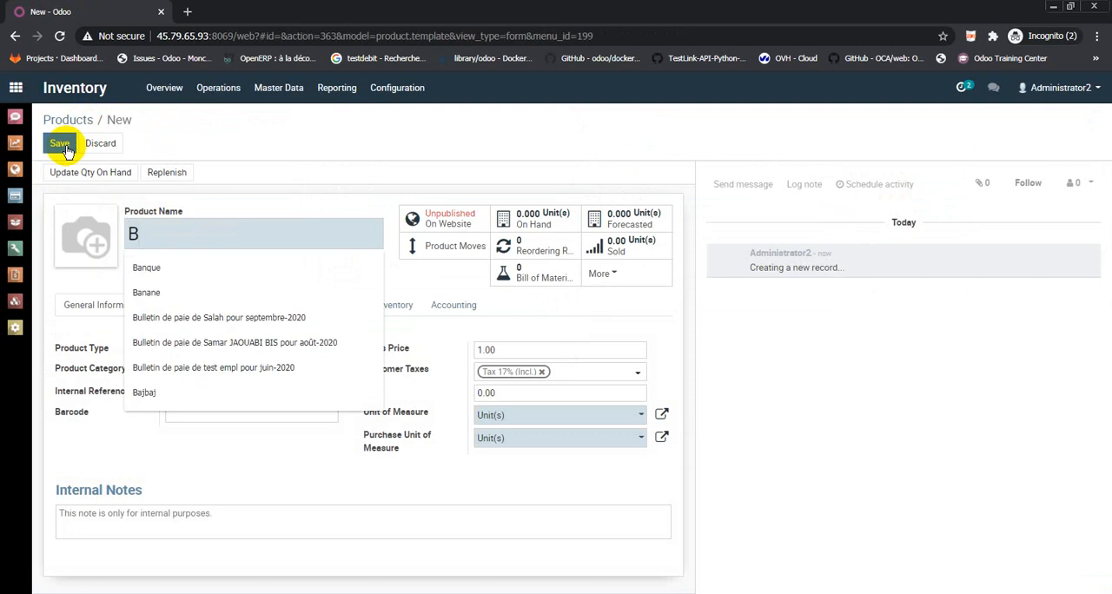
{"action": "key", "text": "BackSpace"}
{"action": "type", "text": "b2"}
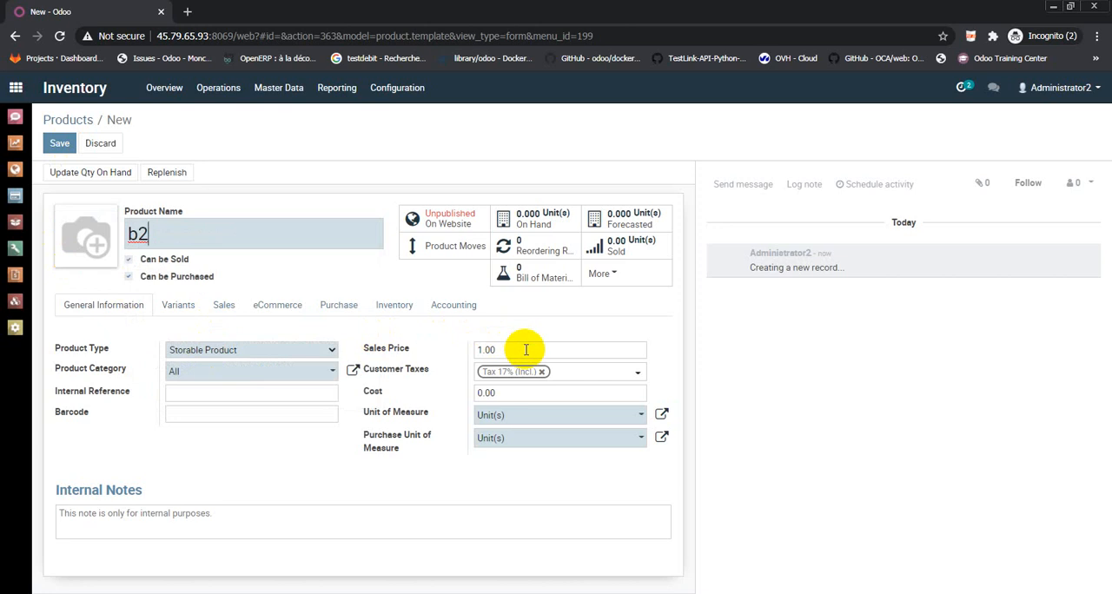
{"action": "left_click", "coordinate": [510, 391]}
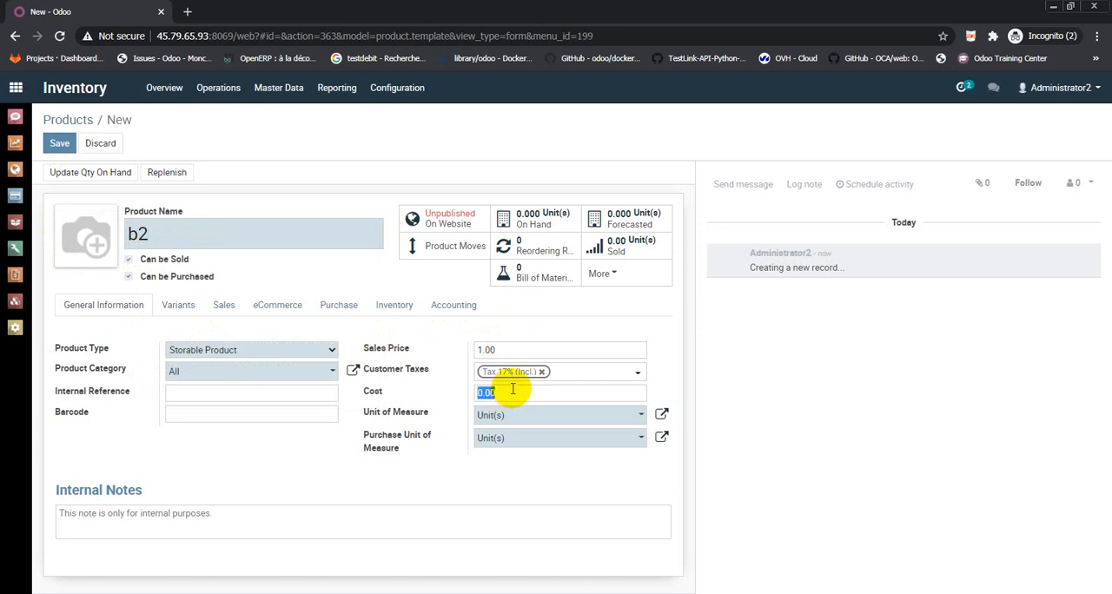
{"action": "type", "text": "0.9"}
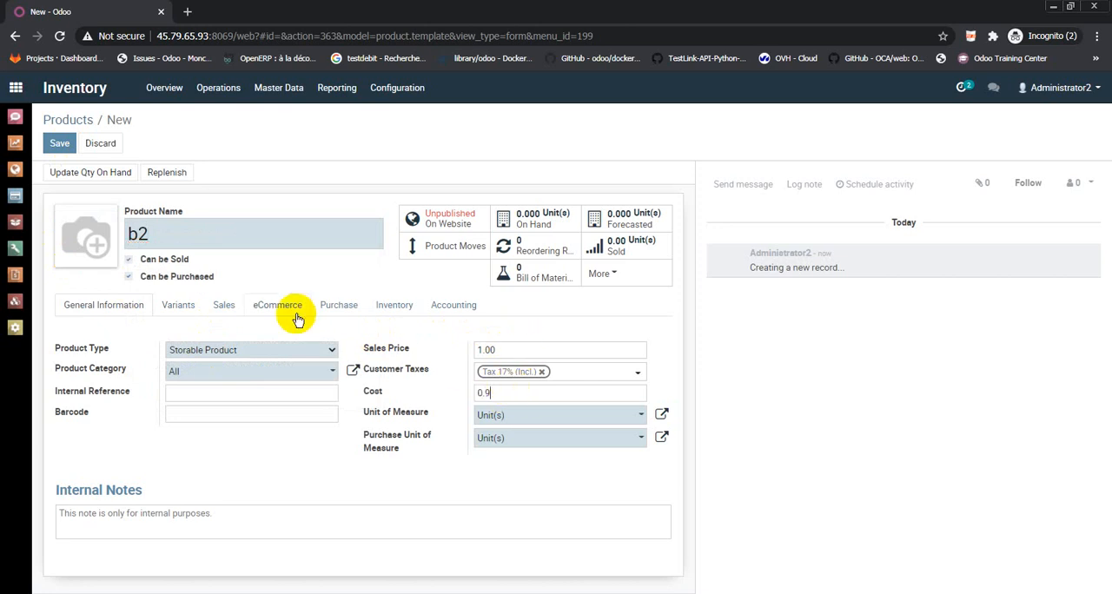
Add Test Vendor to product b2 with a minimal quantity of 1 and a price of 0.9, and open the product's inventory routes.
{"action": "left_click", "coordinate": [327, 304]}
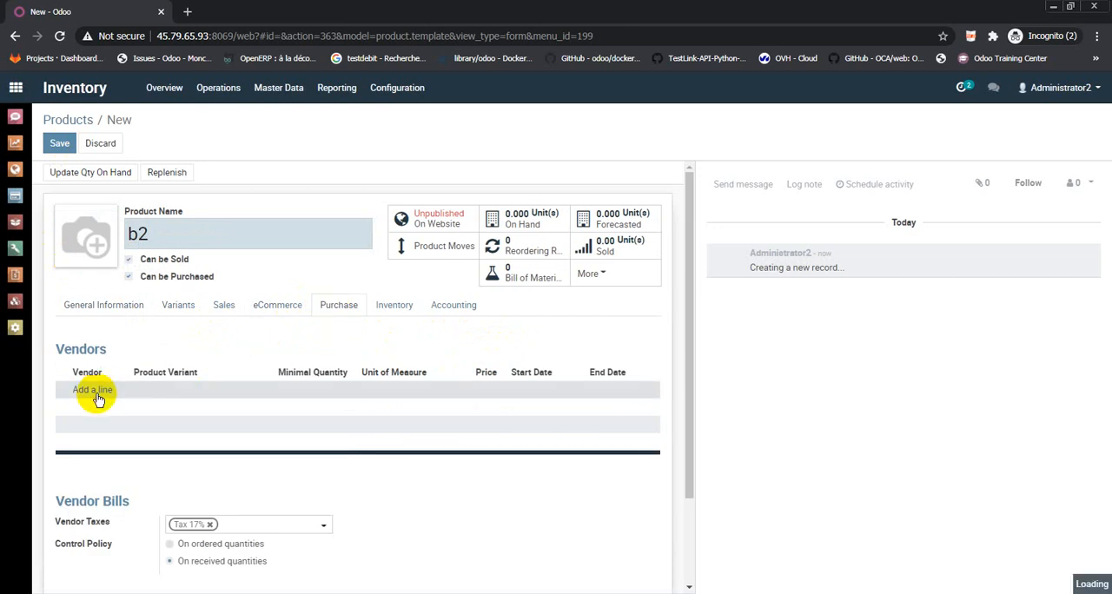
{"action": "left_click", "coordinate": [94, 390]}
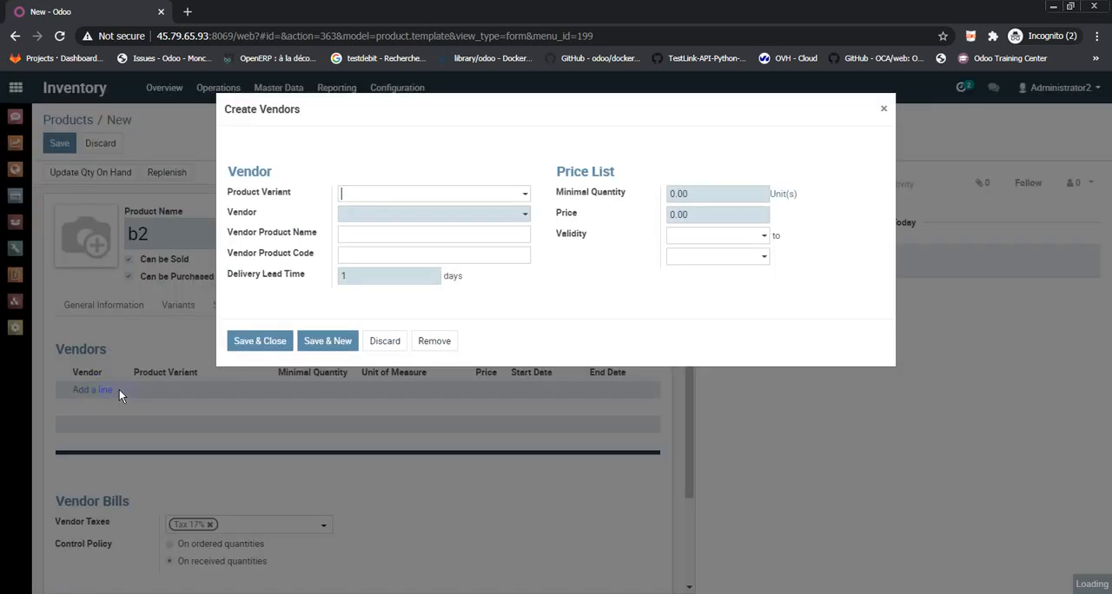
{"action": "left_click", "coordinate": [372, 212]}
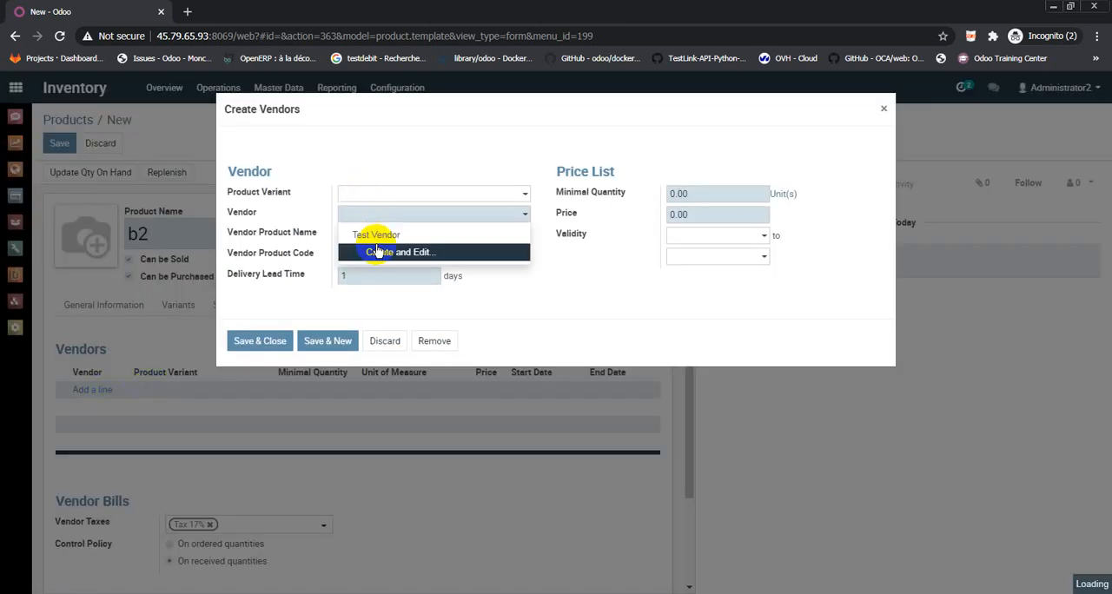
{"action": "left_click", "coordinate": [367, 238]}
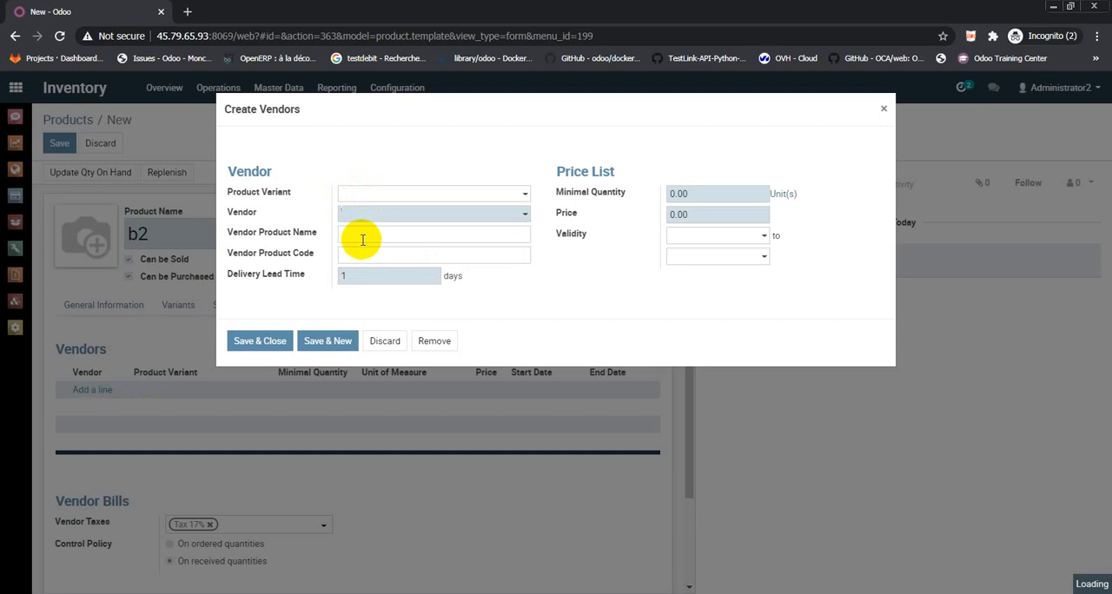
{"action": "left_click", "coordinate": [702, 193]}
{"action": "type", "text": "1"}
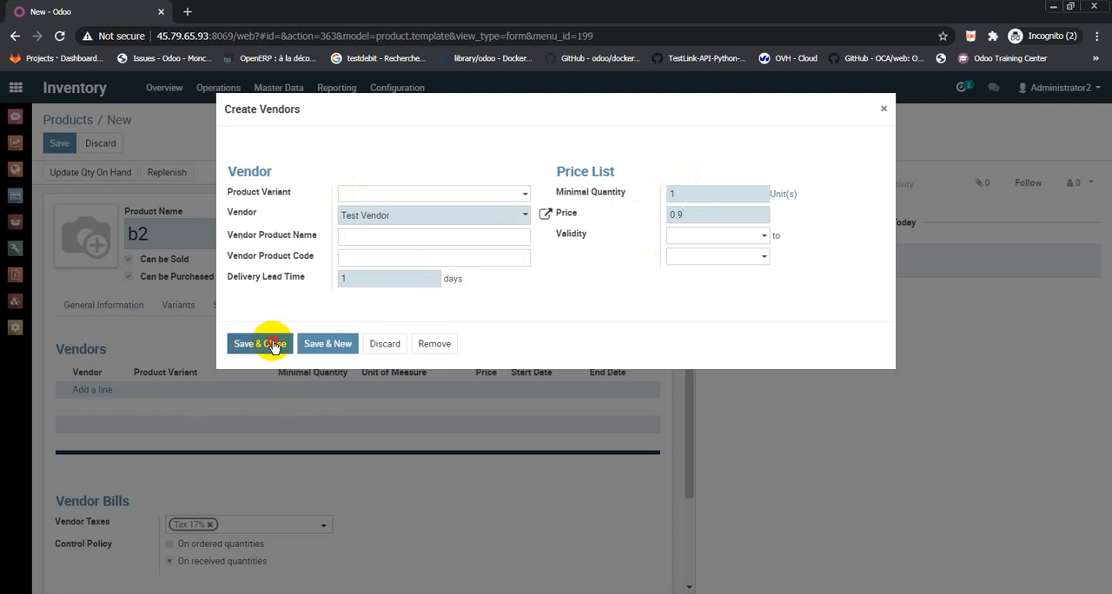
{"action": "left_click", "coordinate": [261, 344]}
{"action": "left_click", "coordinate": [395, 313]}
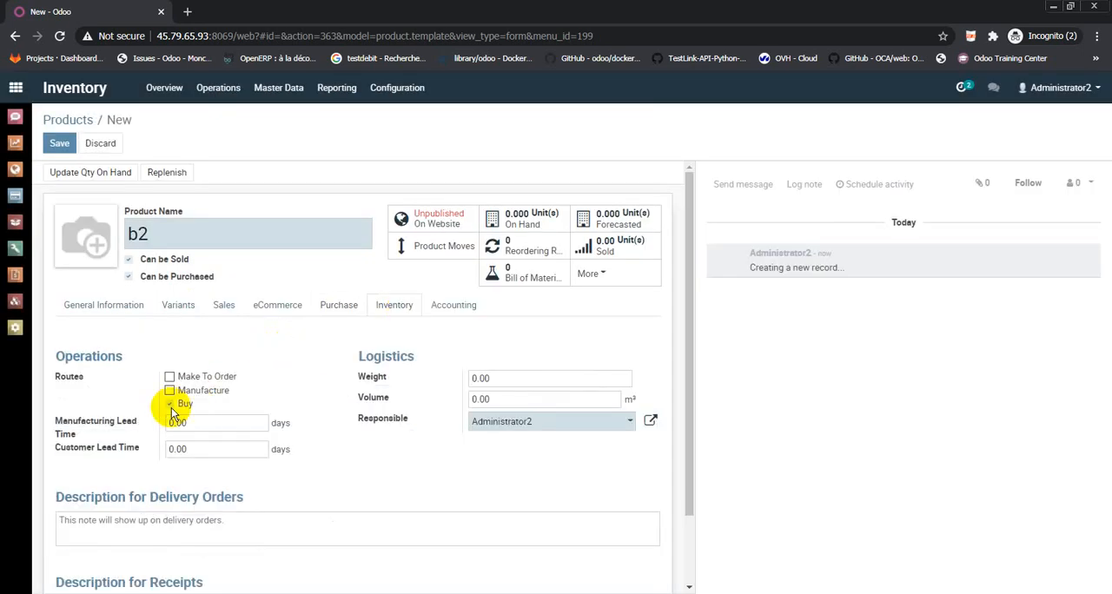
Save product b2 and create a reordering rule for it with minimum and maximum quantities of 0.
{"action": "left_click", "coordinate": [57, 146]}
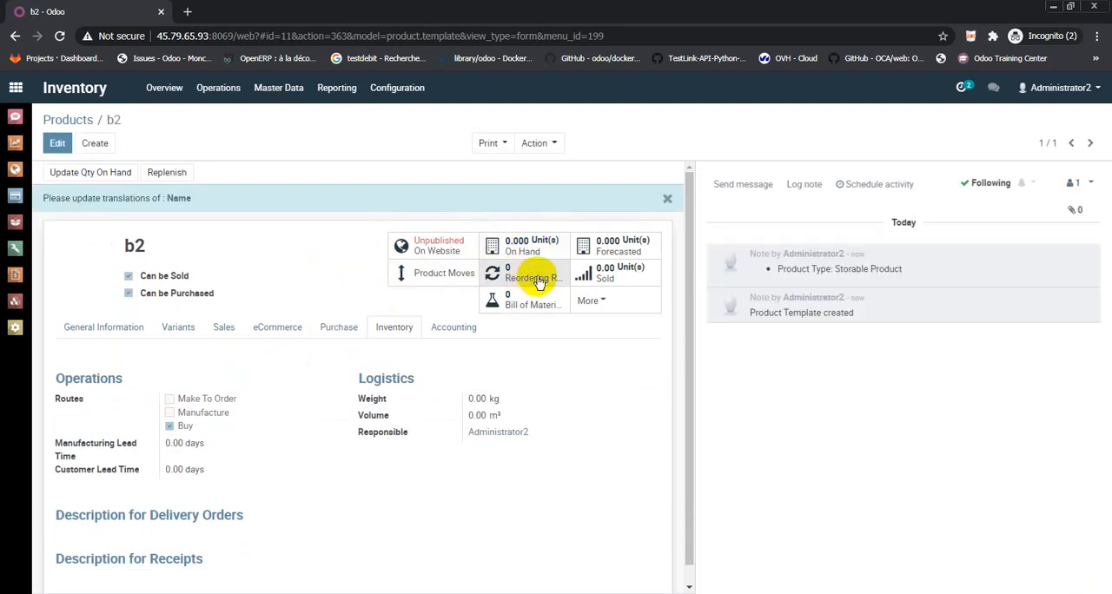
{"action": "left_click", "coordinate": [539, 280]}
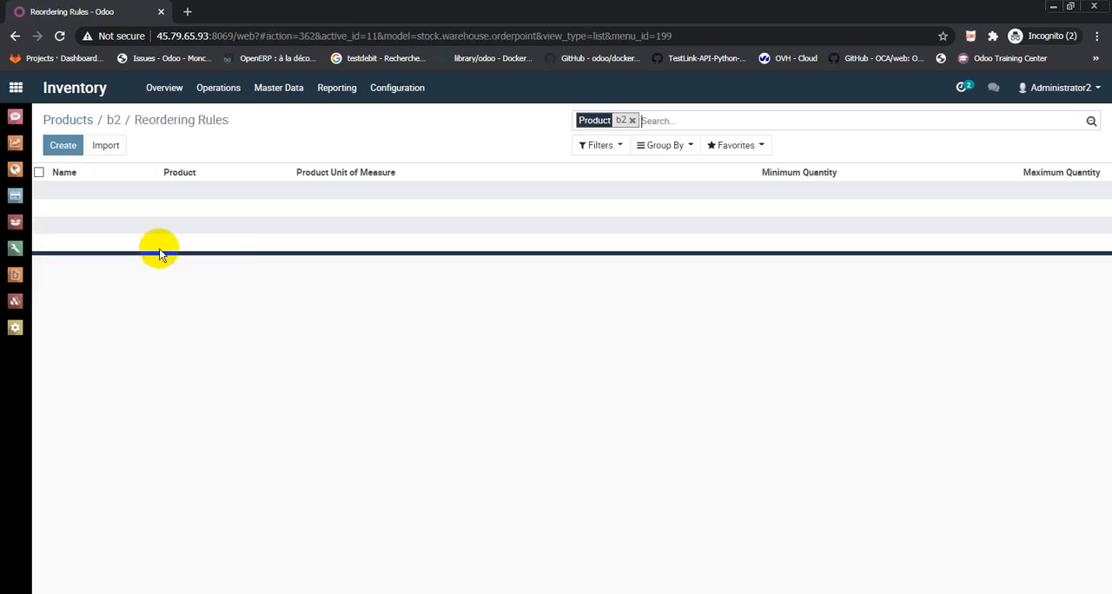
{"action": "left_click", "coordinate": [63, 146]}
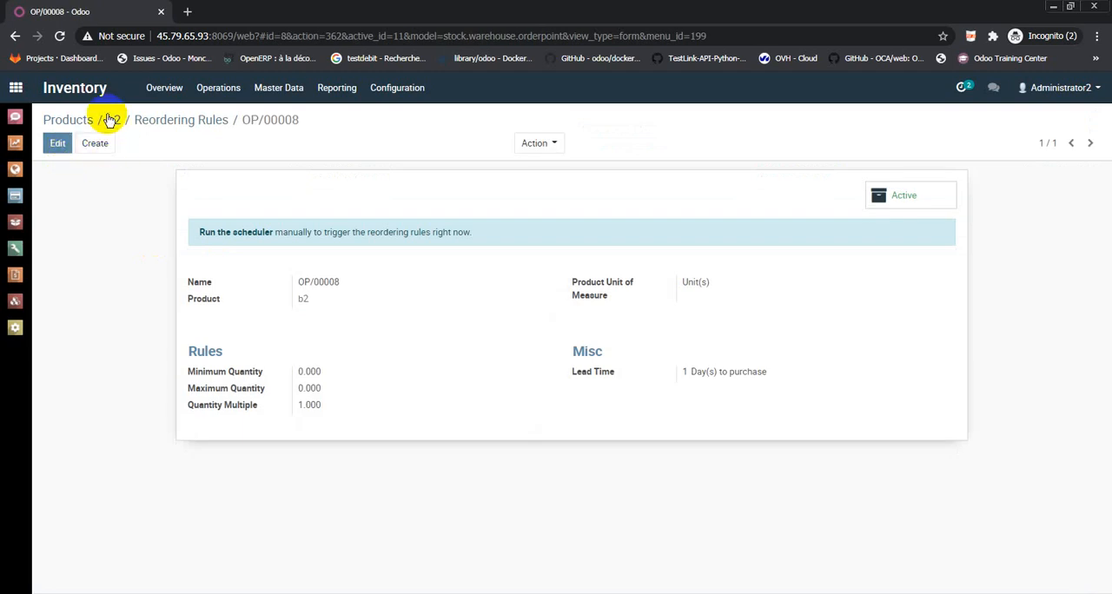
Return to product b2 and start a new storable product named b3 with a cost of 0.9.
{"action": "left_click", "coordinate": [113, 121]}
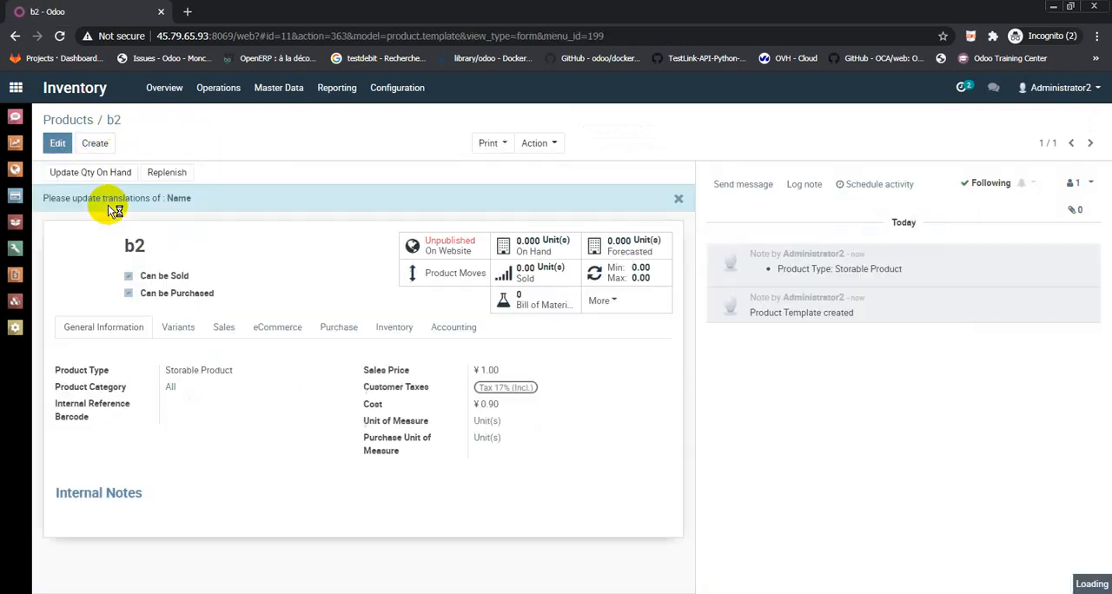
{"action": "left_click", "coordinate": [98, 145]}
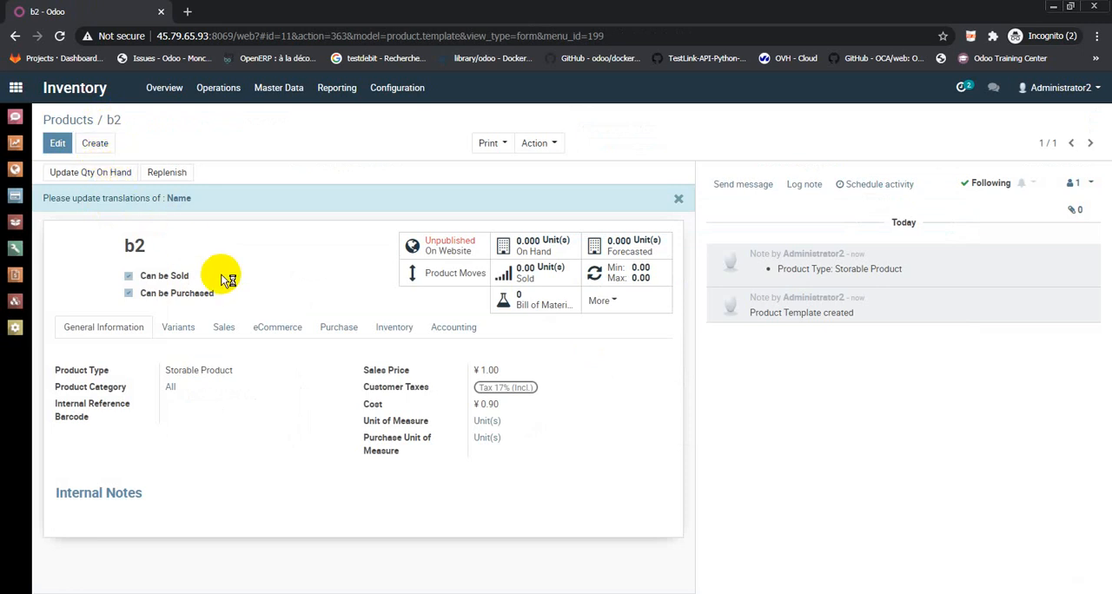
{"action": "type", "text": "Banque"}
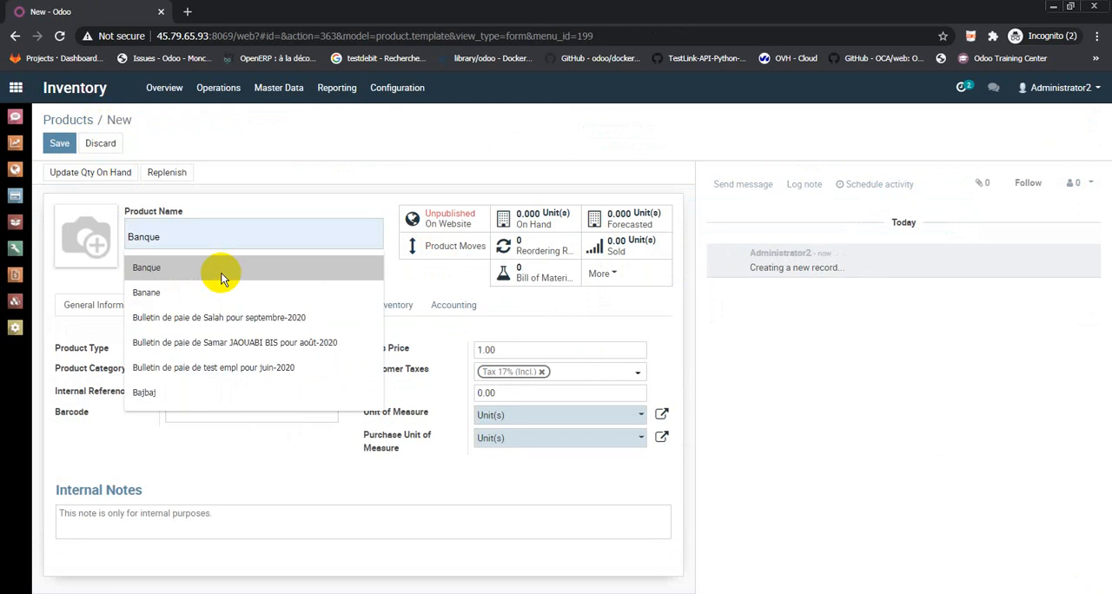
{"action": "type", "text": "b3"}
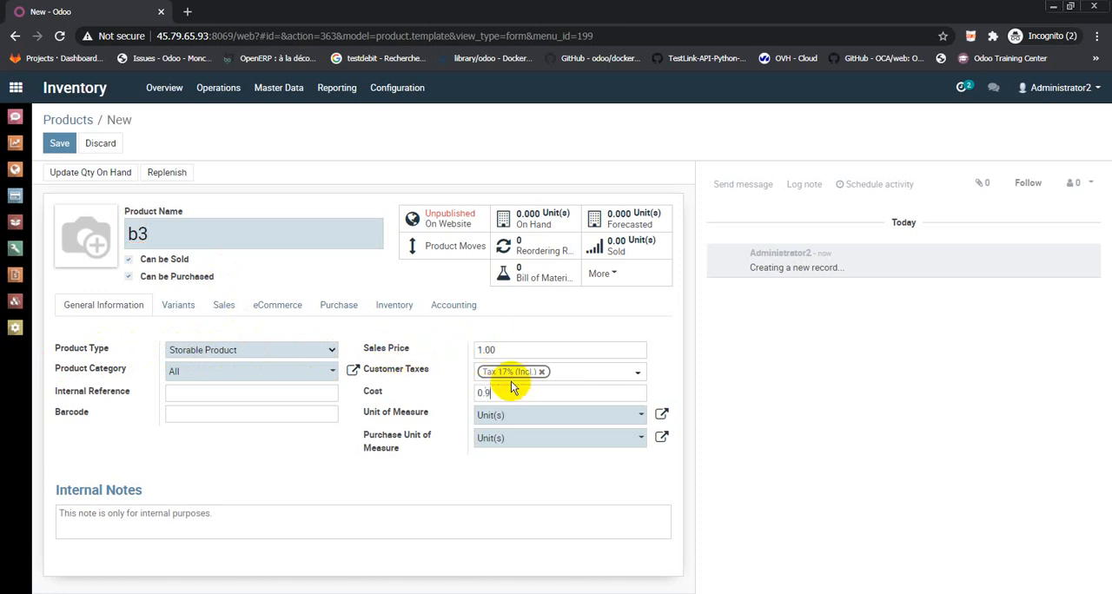
Add Test Vendor to product b3 with a minimal quantity of 1 and a price of 0.9.
{"action": "left_click", "coordinate": [341, 307]}
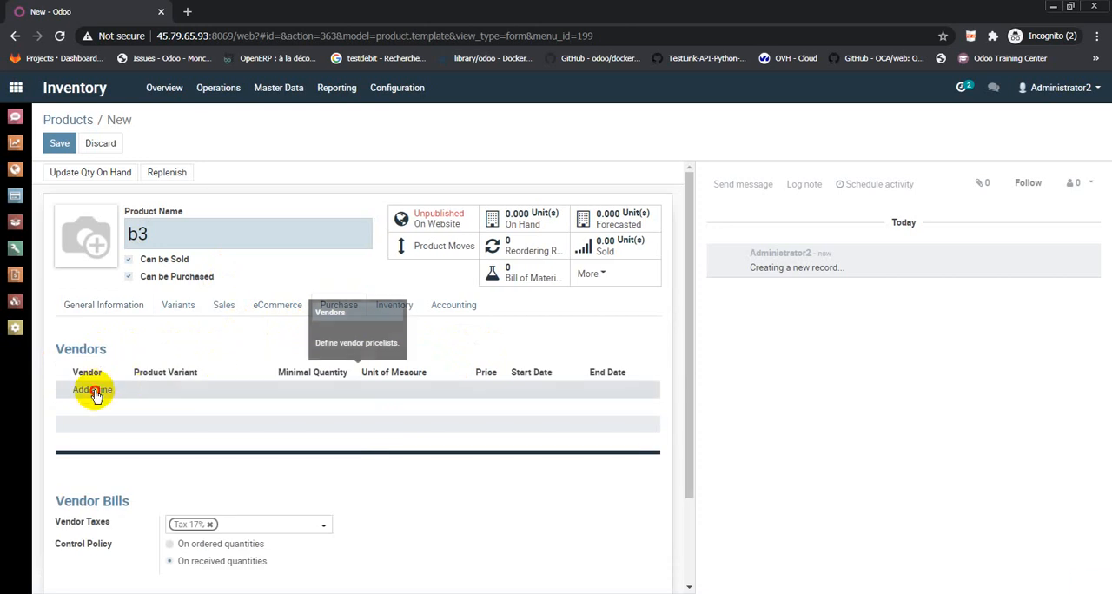
{"action": "left_click", "coordinate": [94, 392]}
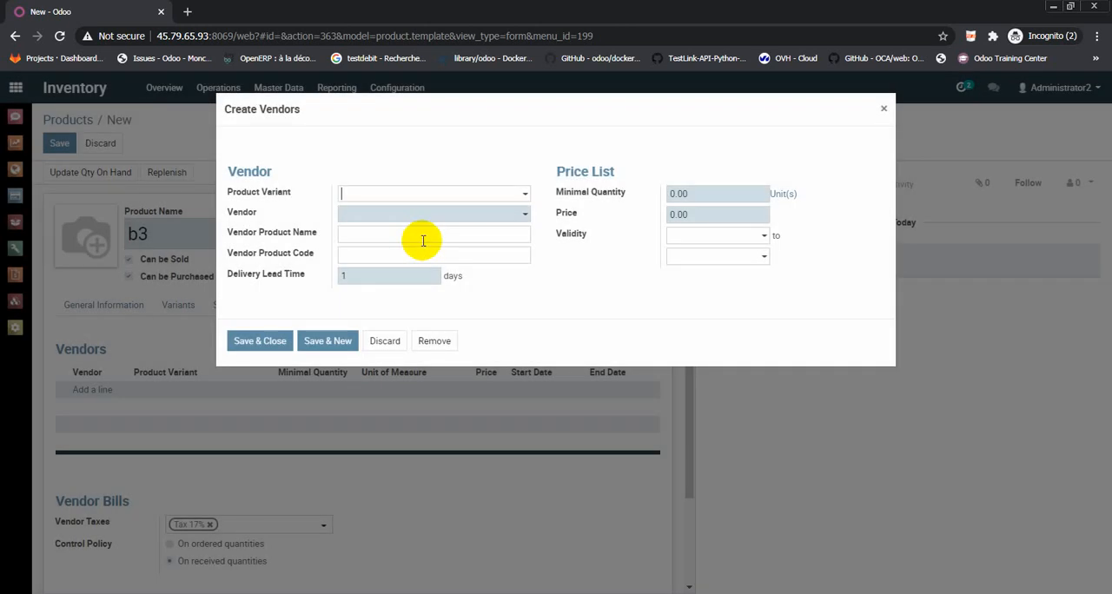
{"action": "left_click", "coordinate": [424, 214]}
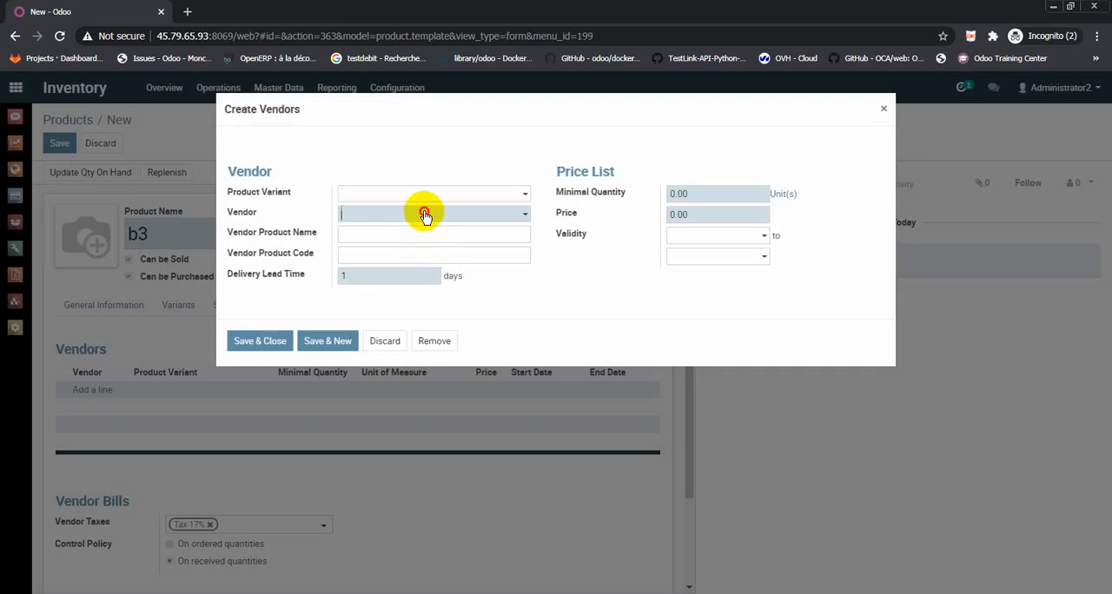
{"action": "left_click", "coordinate": [404, 235]}
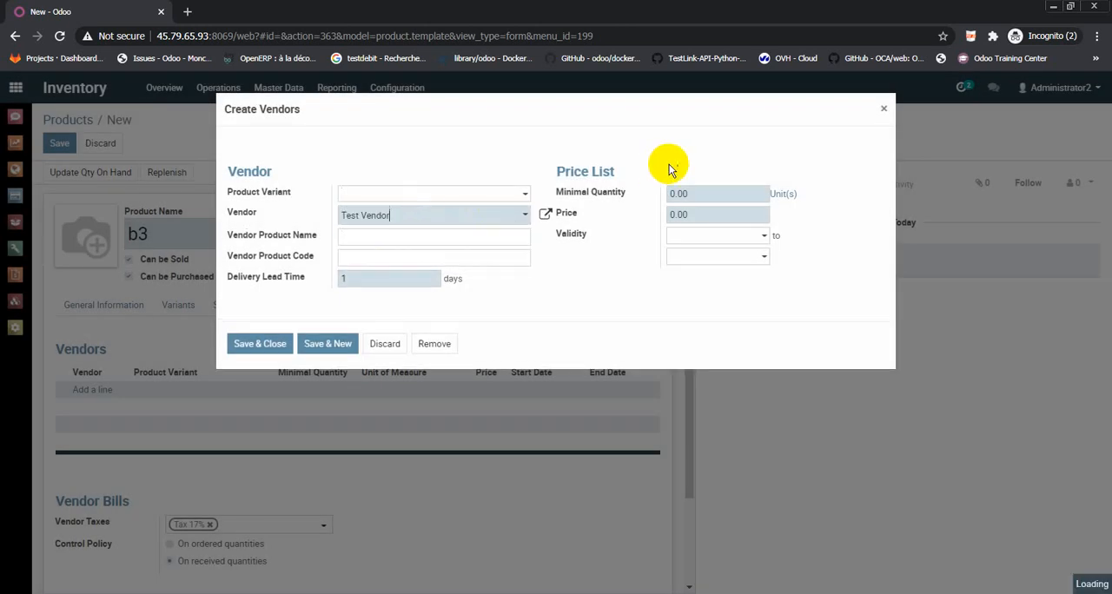
{"action": "type", "text": "1"}
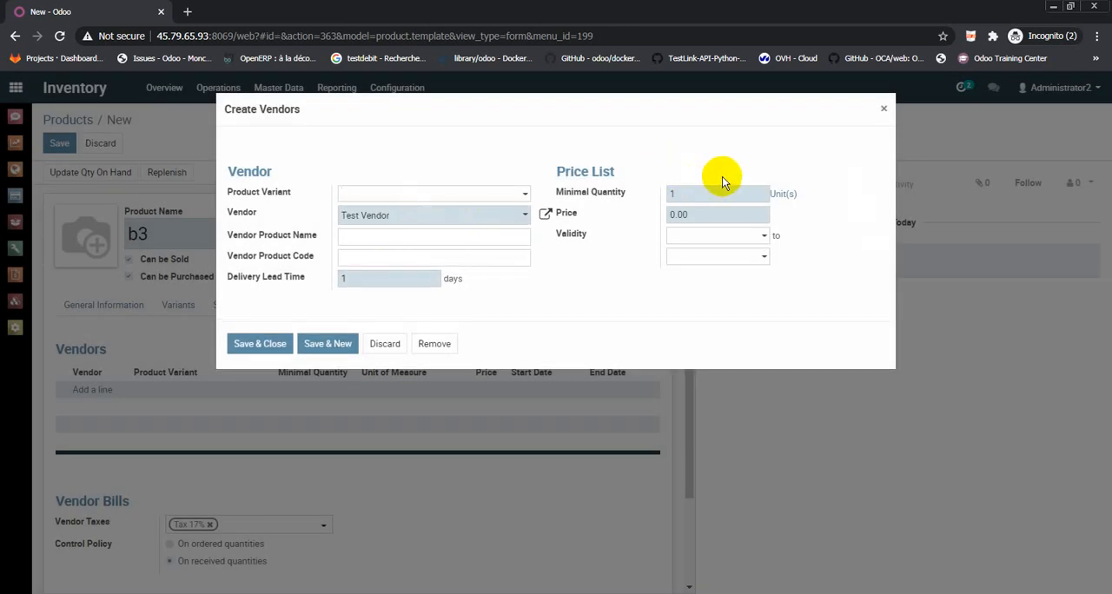
{"action": "key", "text": "Tab"}
{"action": "type", "text": "0.9"}
{"action": "left_click", "coordinate": [258, 343]}
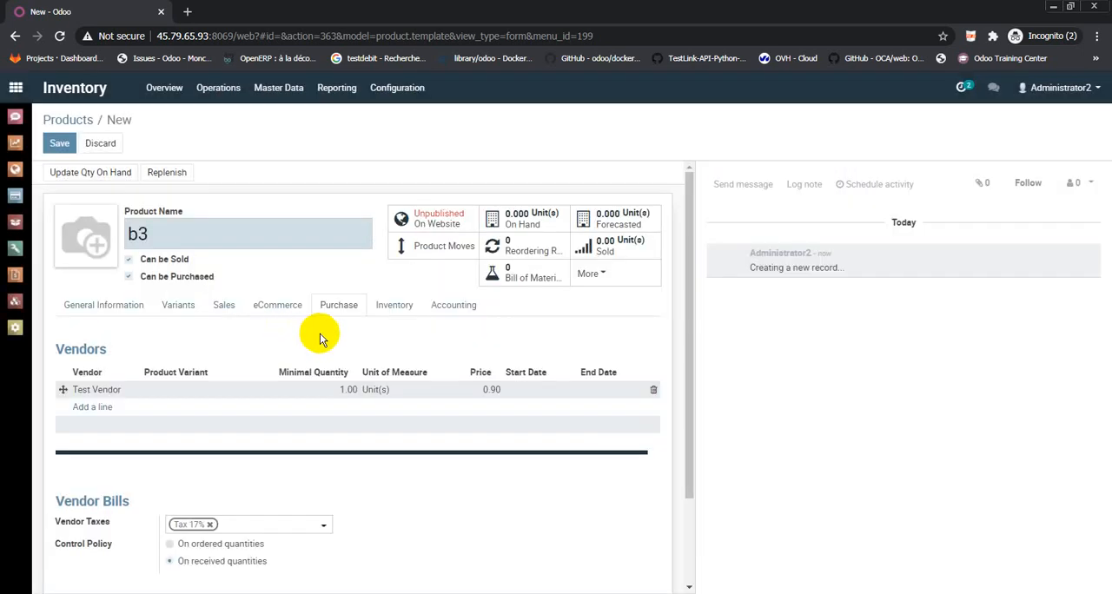
Check product b3's inventory routes, save it, and create a reordering rule with minimum and maximum quantities of 0.
{"action": "left_click", "coordinate": [393, 318]}
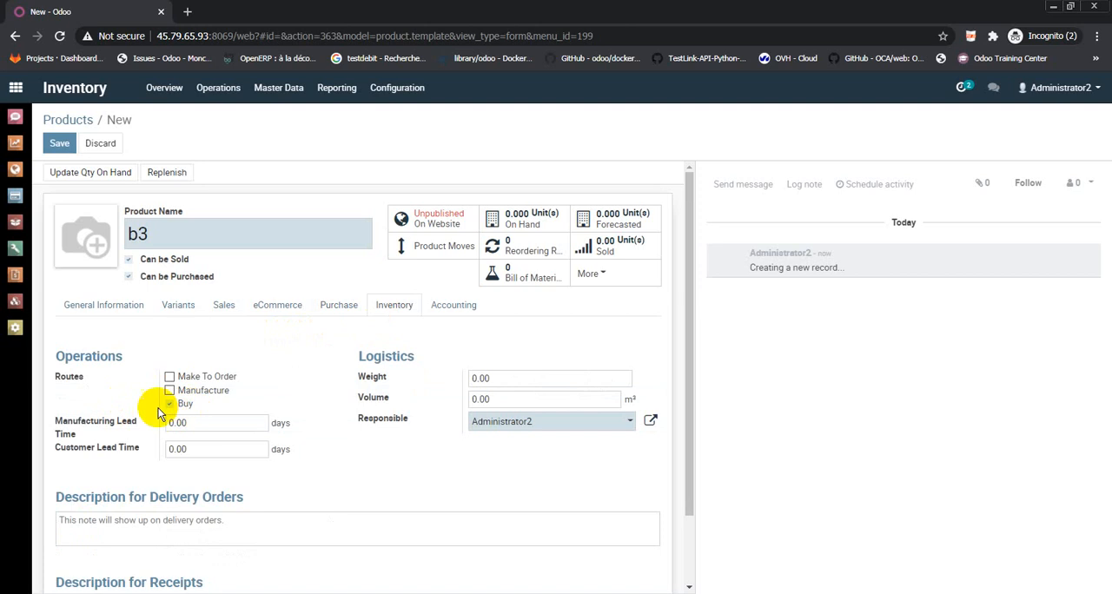
{"action": "left_click", "coordinate": [54, 143]}
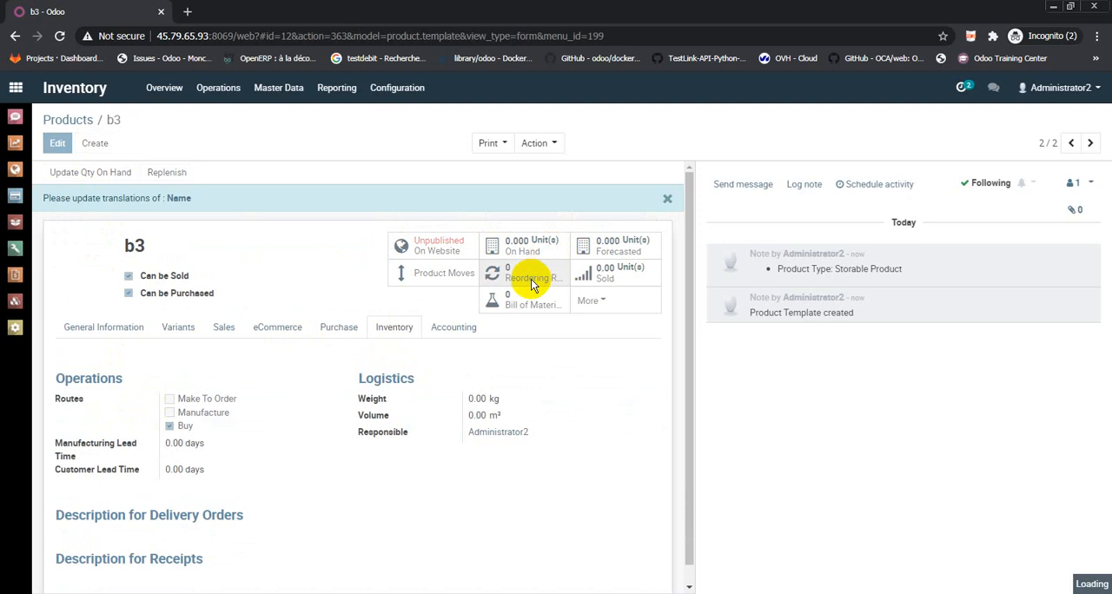
{"action": "left_click", "coordinate": [531, 279]}
{"action": "left_click", "coordinate": [71, 147]}
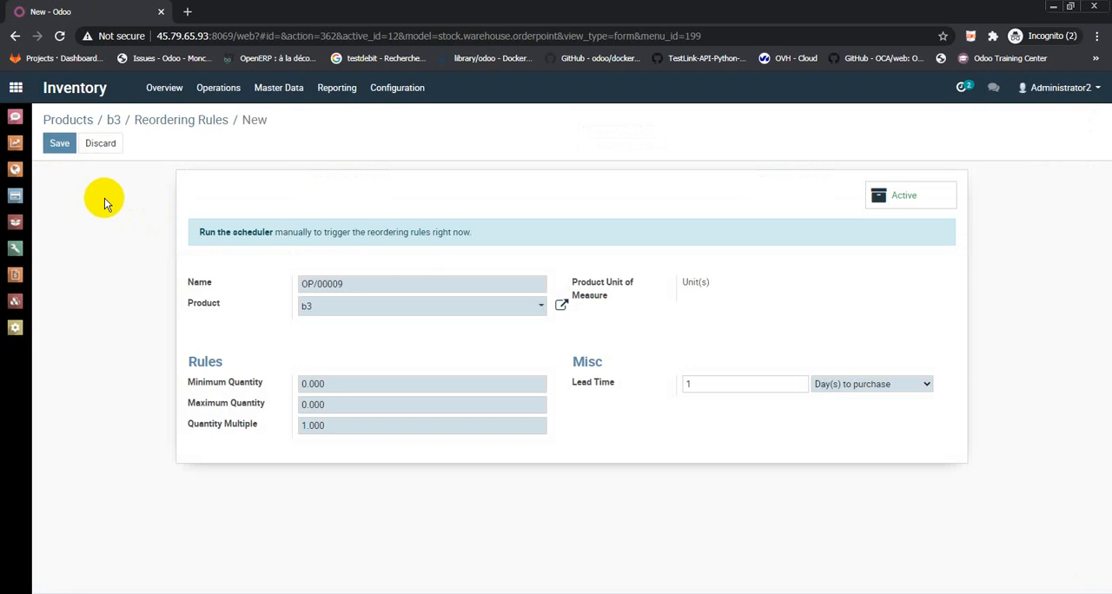
{"action": "left_click", "coordinate": [63, 144]}
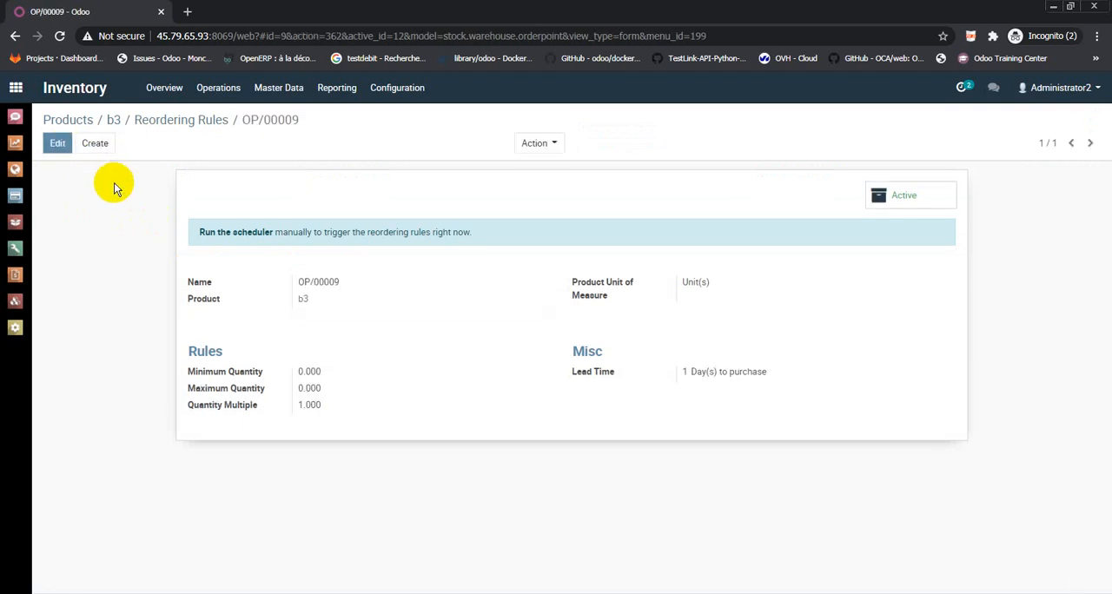
Open product B from the product list and start a new bill of materials for it.
{"action": "left_click", "coordinate": [74, 120]}
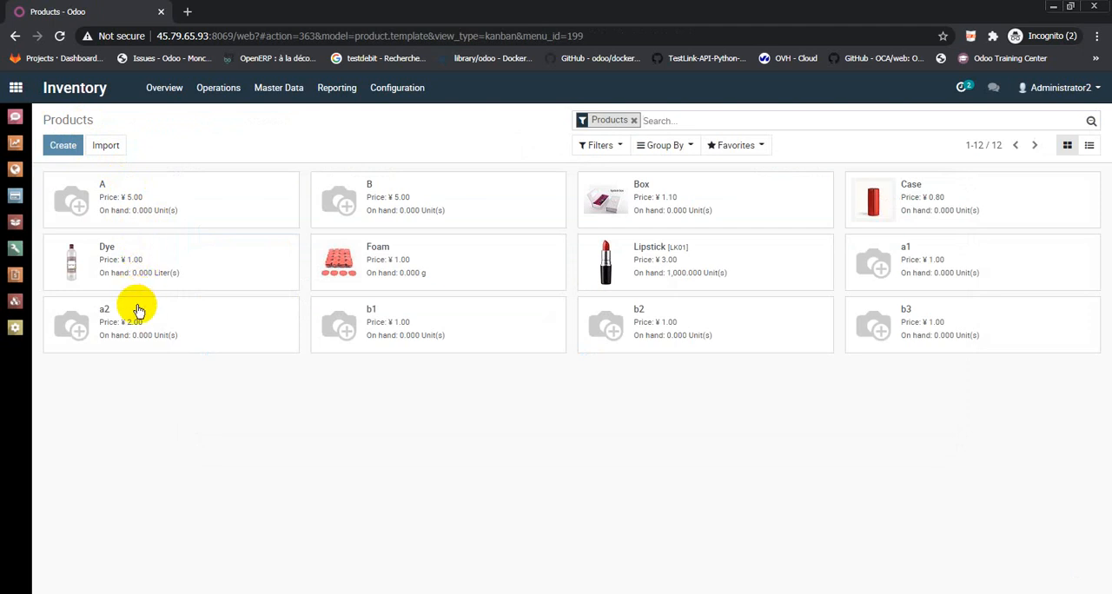
{"action": "left_click", "coordinate": [397, 189]}
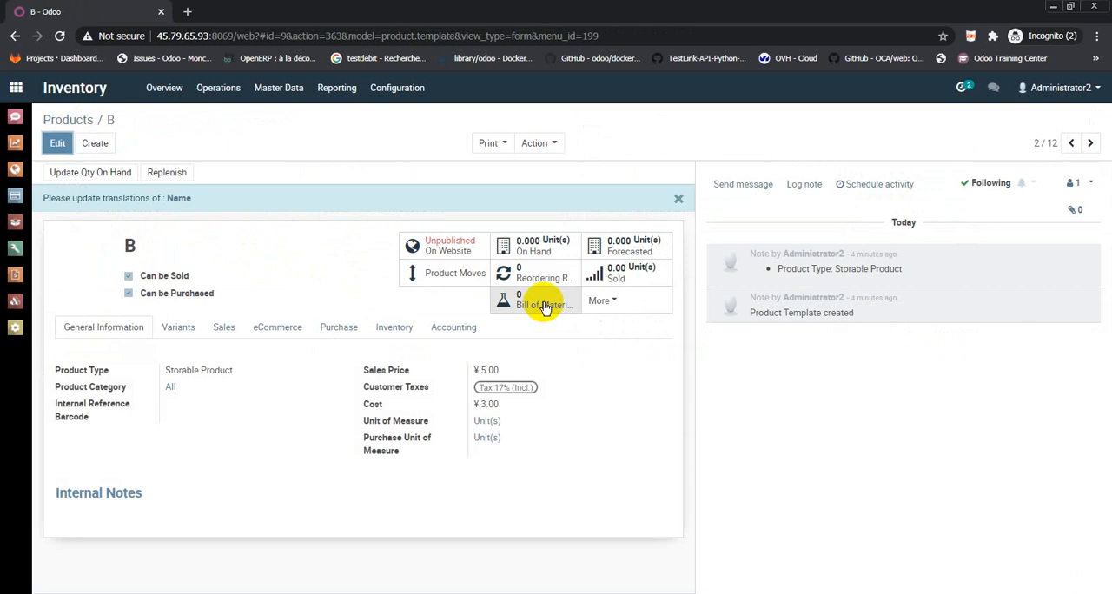
{"action": "left_click", "coordinate": [545, 307]}
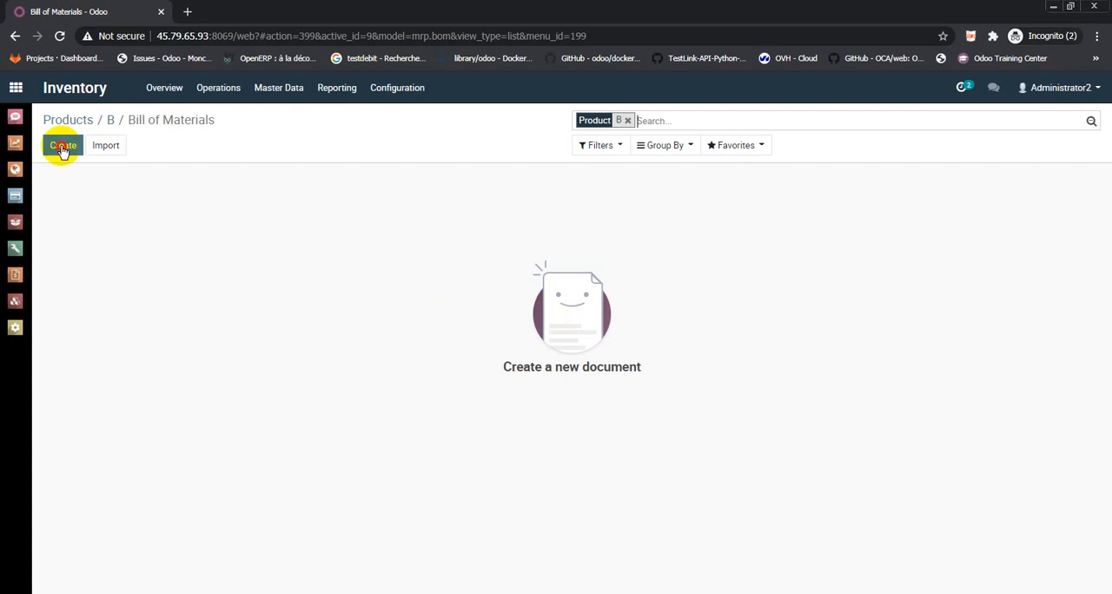
{"action": "left_click", "coordinate": [68, 149]}
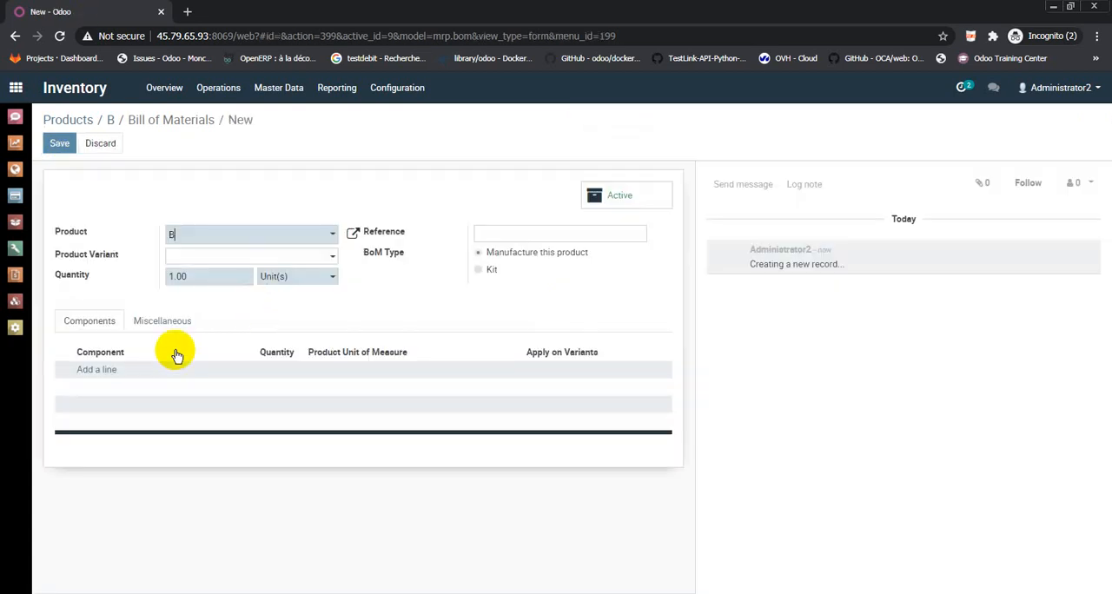
Add b1 as a component with a quantity of 1 and start a second component line.
{"action": "left_click", "coordinate": [106, 375]}
{"action": "left_click", "coordinate": [112, 373]}
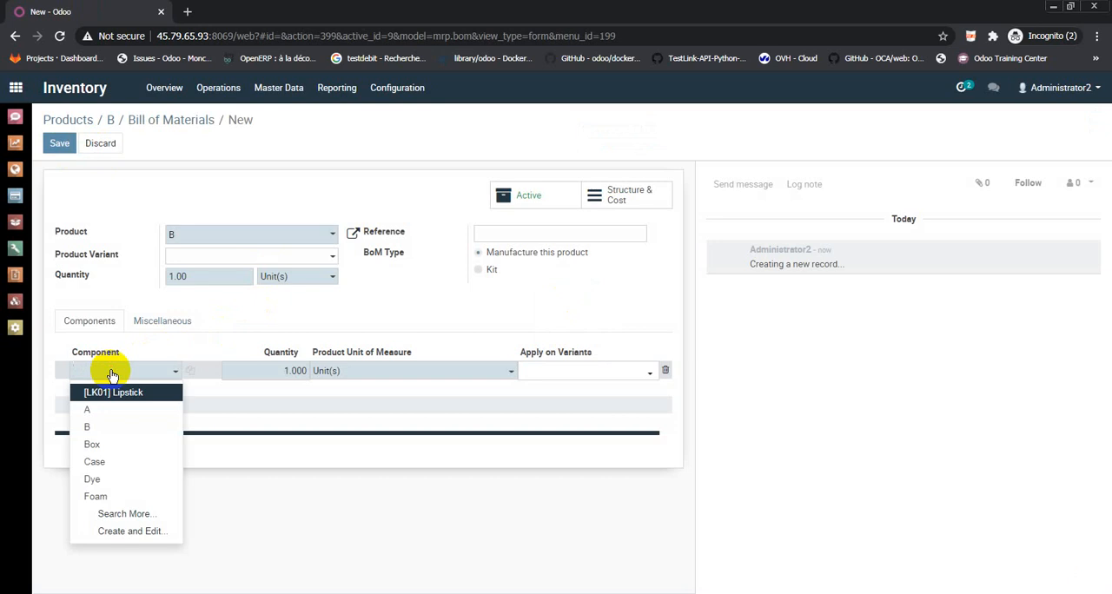
{"action": "type", "text": "b1"}
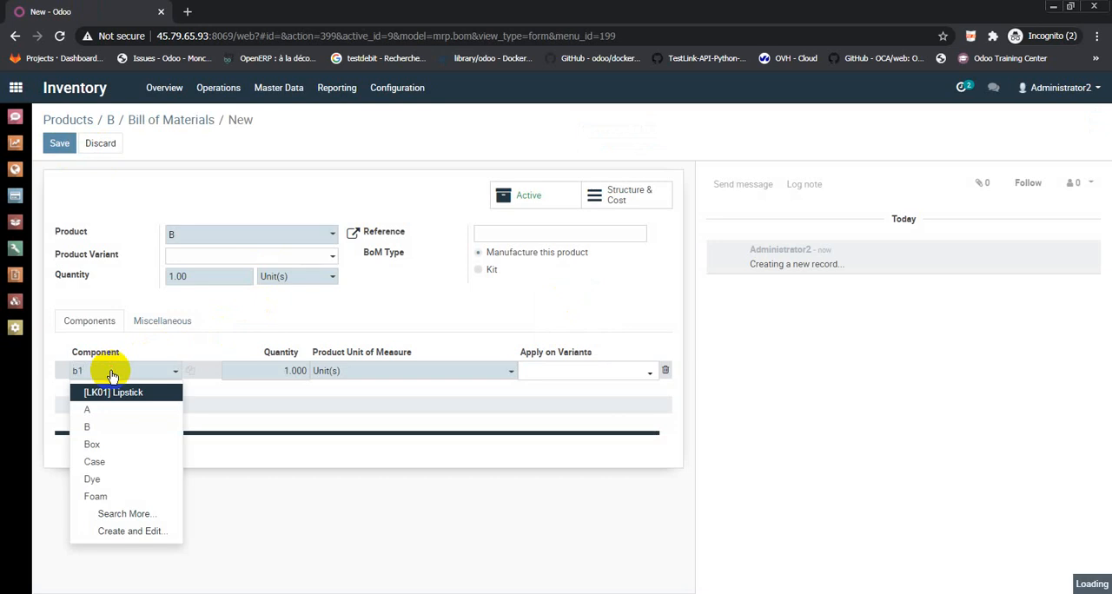
{"action": "left_click", "coordinate": [102, 393]}
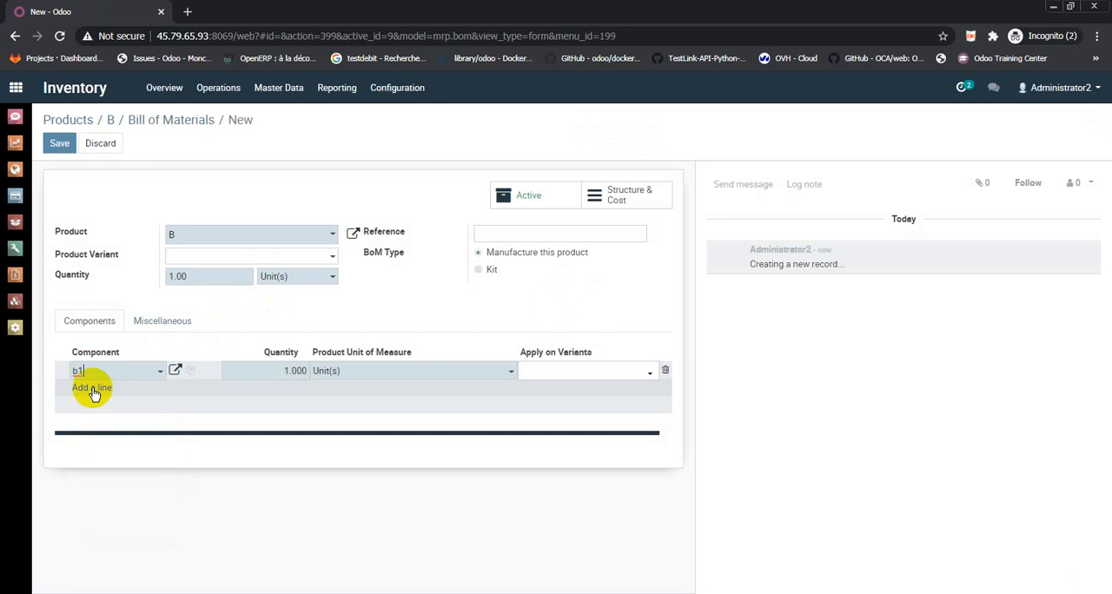
{"action": "left_click", "coordinate": [94, 393]}
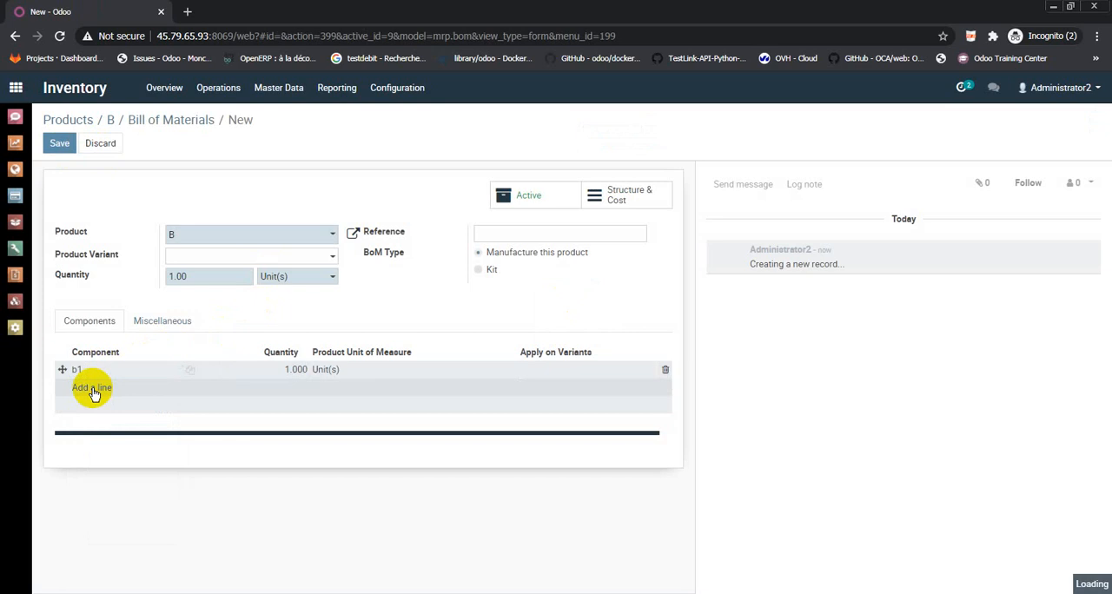
{"action": "type", "text": "b2"}
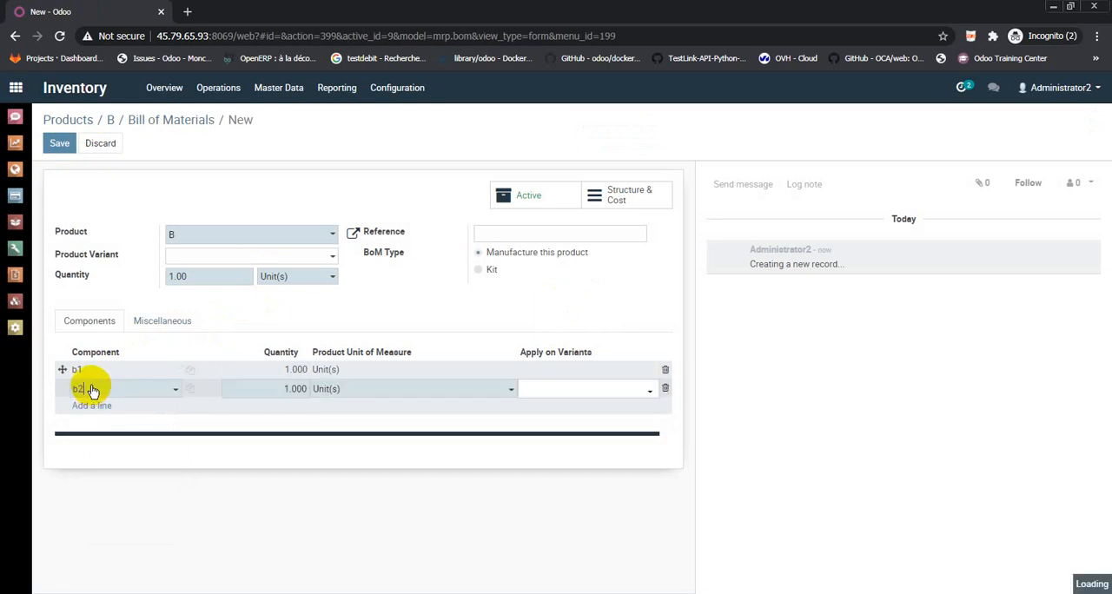
{"action": "left_click", "coordinate": [272, 388]}
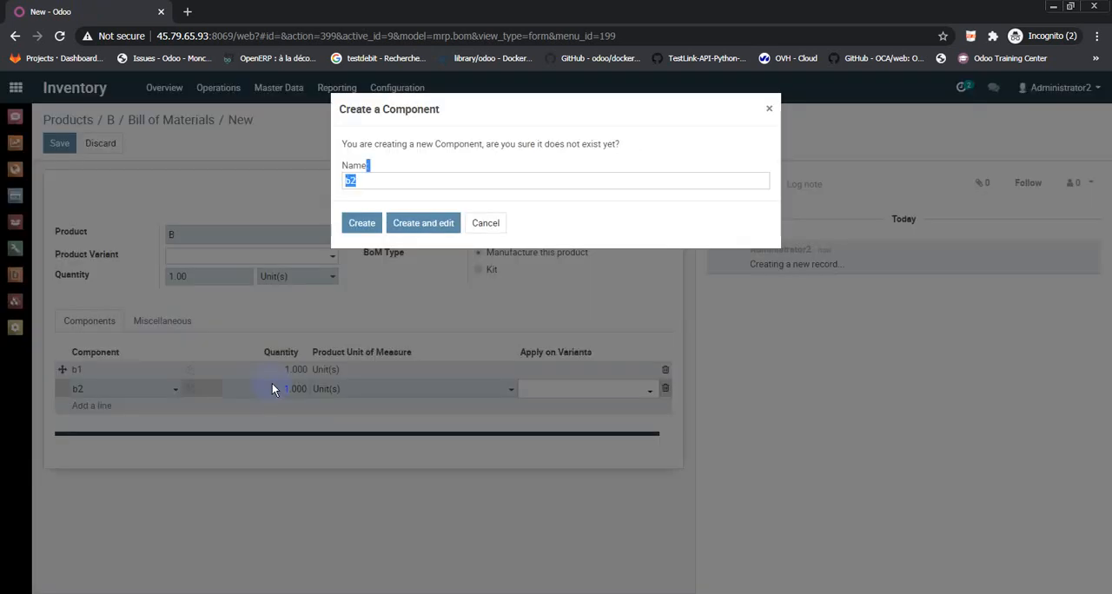
{"action": "left_click", "coordinate": [493, 220]}
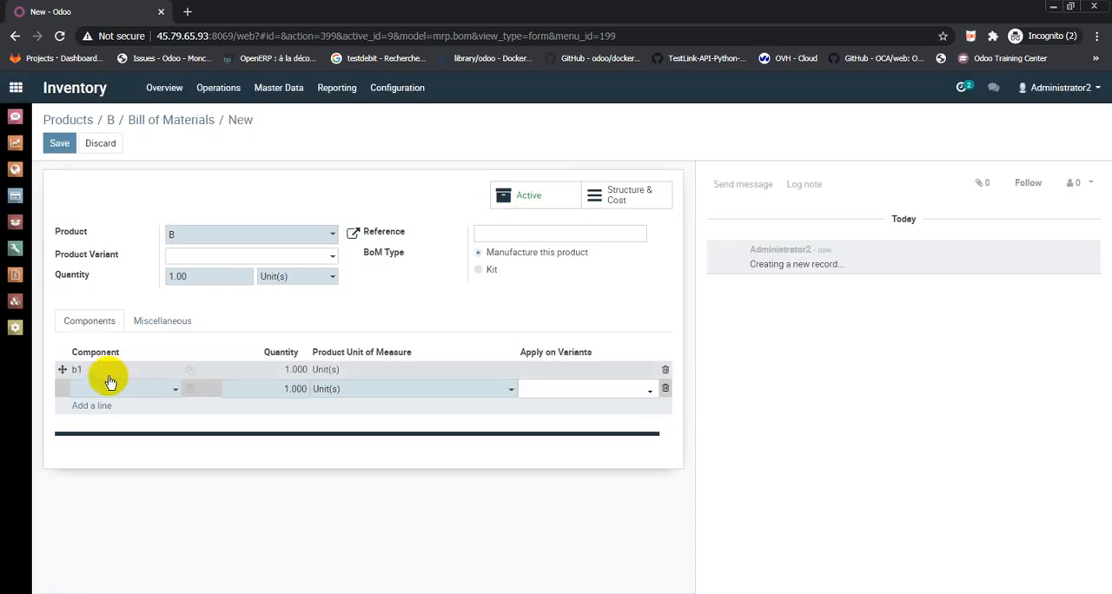
Choose the existing product b2 as the second component and set its quantity to 2.
{"action": "left_click", "coordinate": [102, 389]}
{"action": "type", "text": "b"}
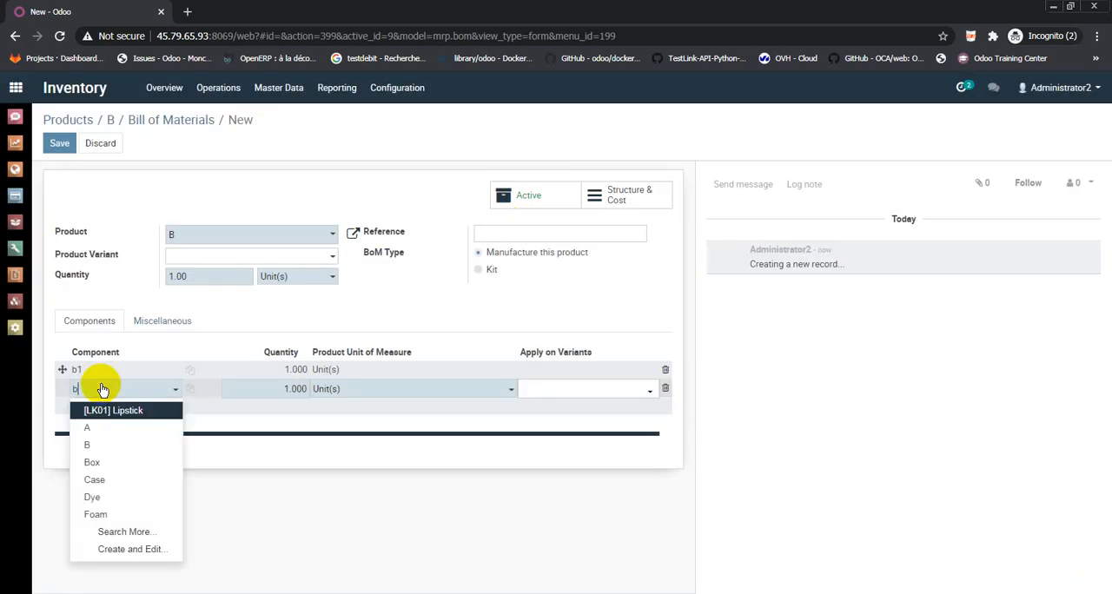
{"action": "type", "text": "2"}
{"action": "left_click", "coordinate": [101, 411]}
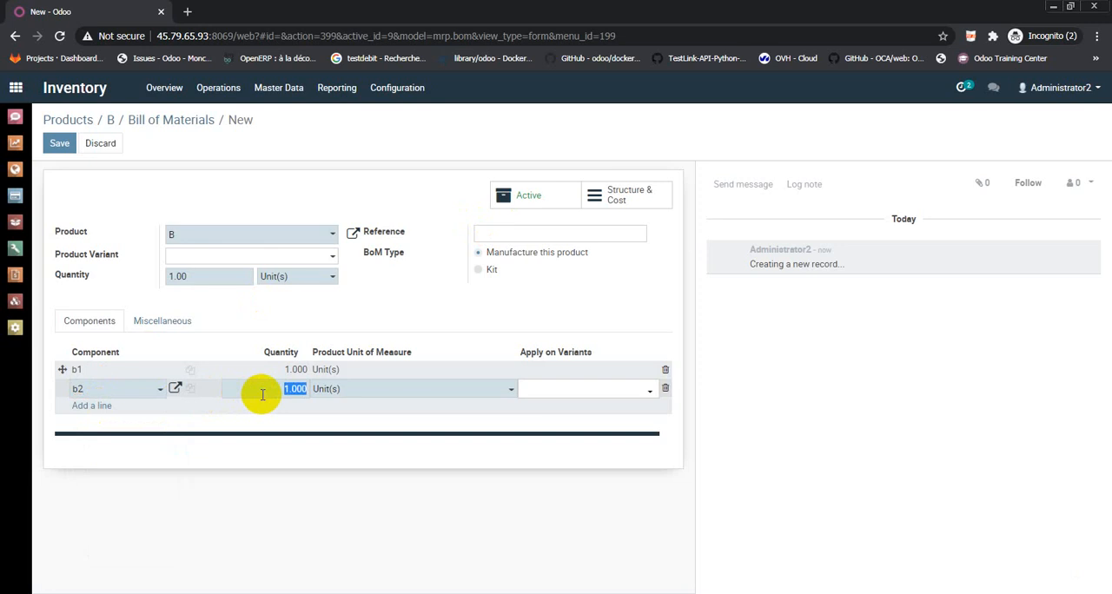
{"action": "type", "text": "2"}
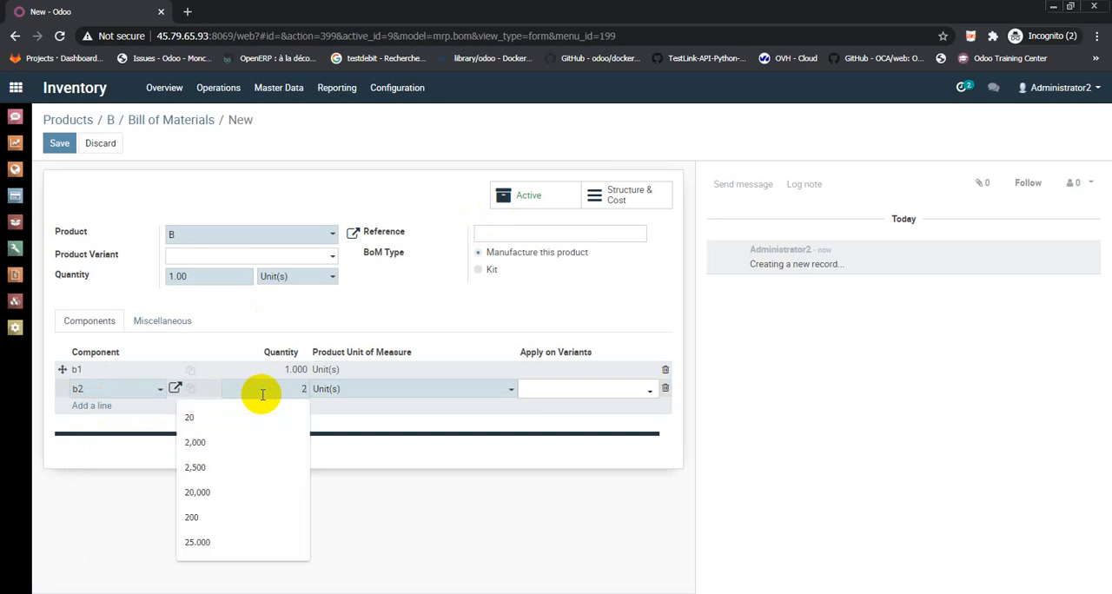
Start a third component line in product B's bill of materials.
{"action": "left_click", "coordinate": [85, 407]}
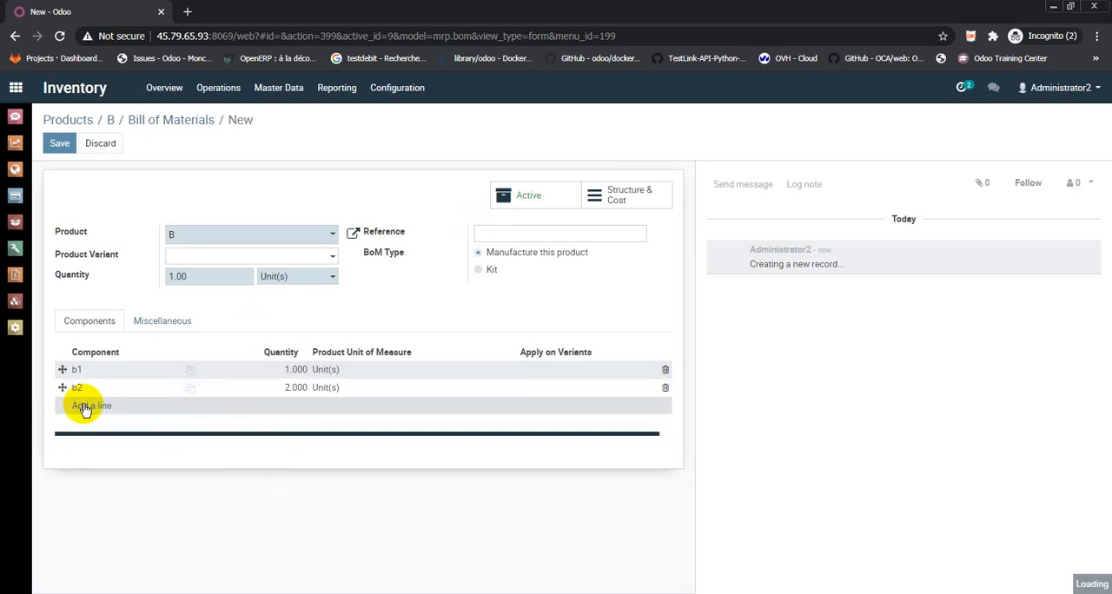
{"action": "left_click", "coordinate": [100, 409]}
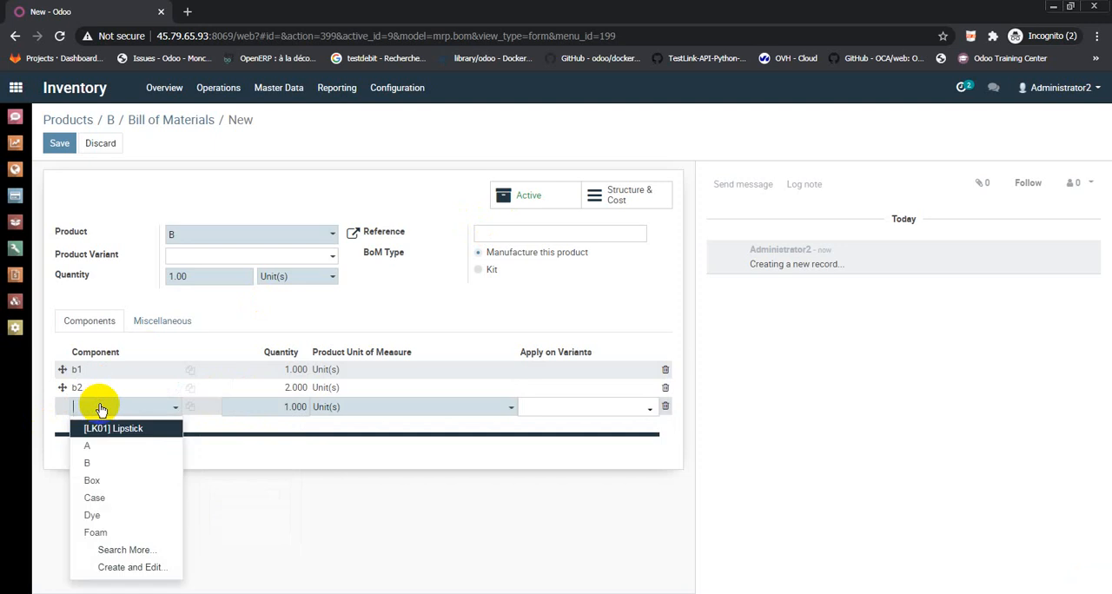
{"action": "type", "text": "b3"}
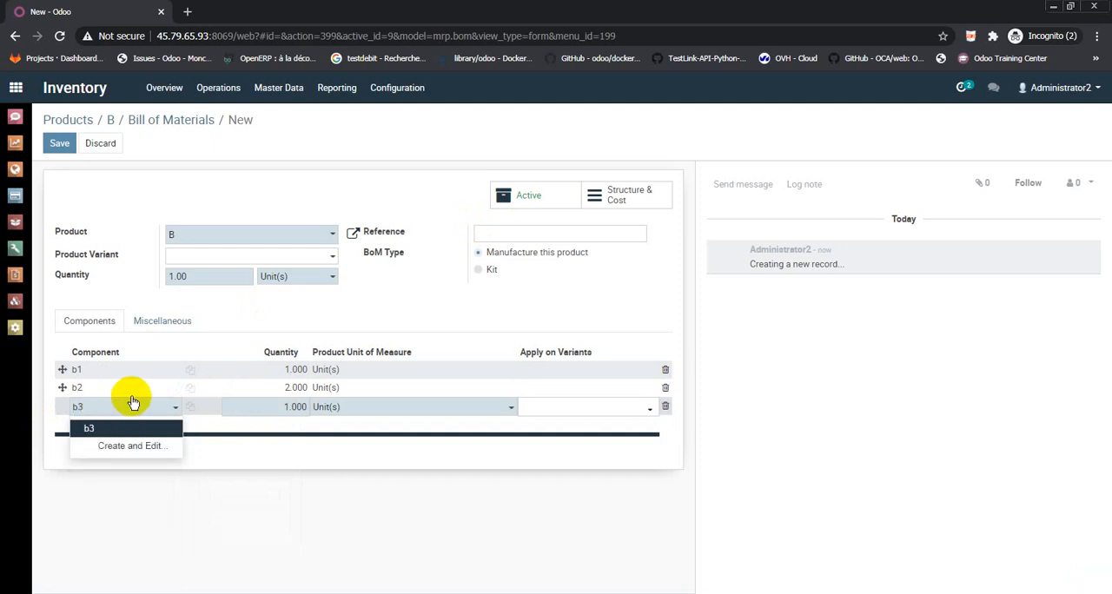
{"action": "left_click", "coordinate": [273, 408]}
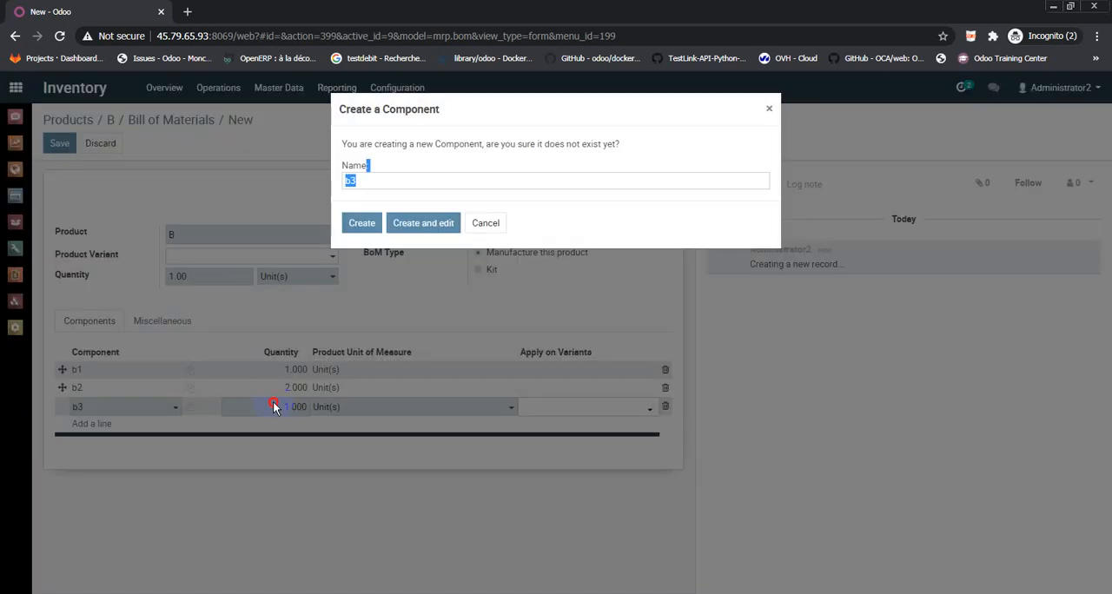
{"action": "left_click", "coordinate": [488, 223]}
Choose the existing product b3 as the third component, set its quantity to 3, and save the bill of materials.
{"action": "left_click", "coordinate": [117, 408]}
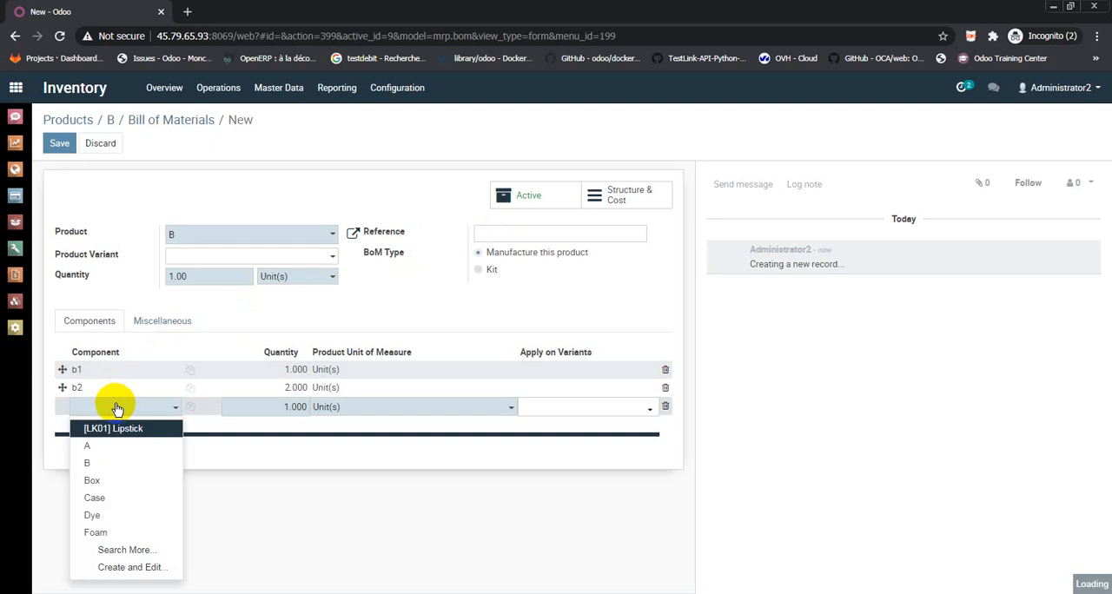
{"action": "type", "text": "b3"}
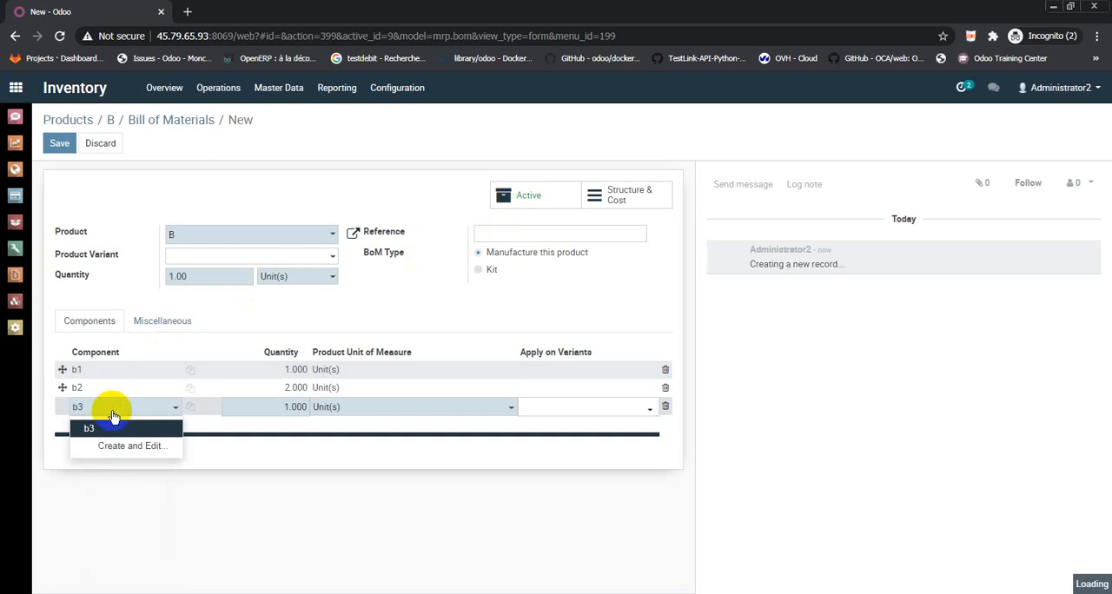
{"action": "left_click", "coordinate": [97, 426]}
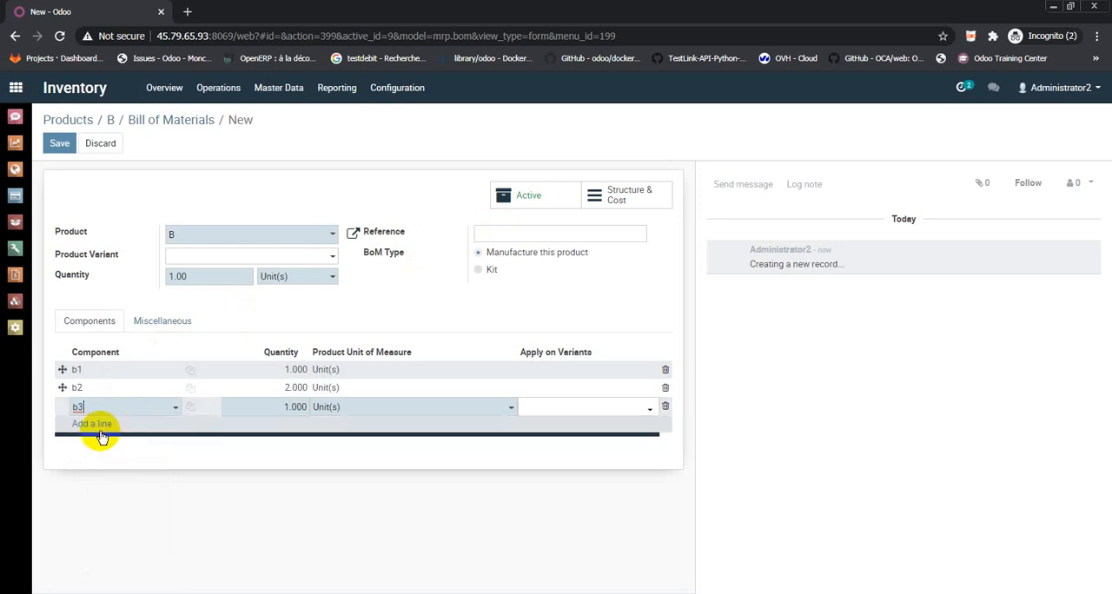
{"action": "left_click", "coordinate": [275, 407]}
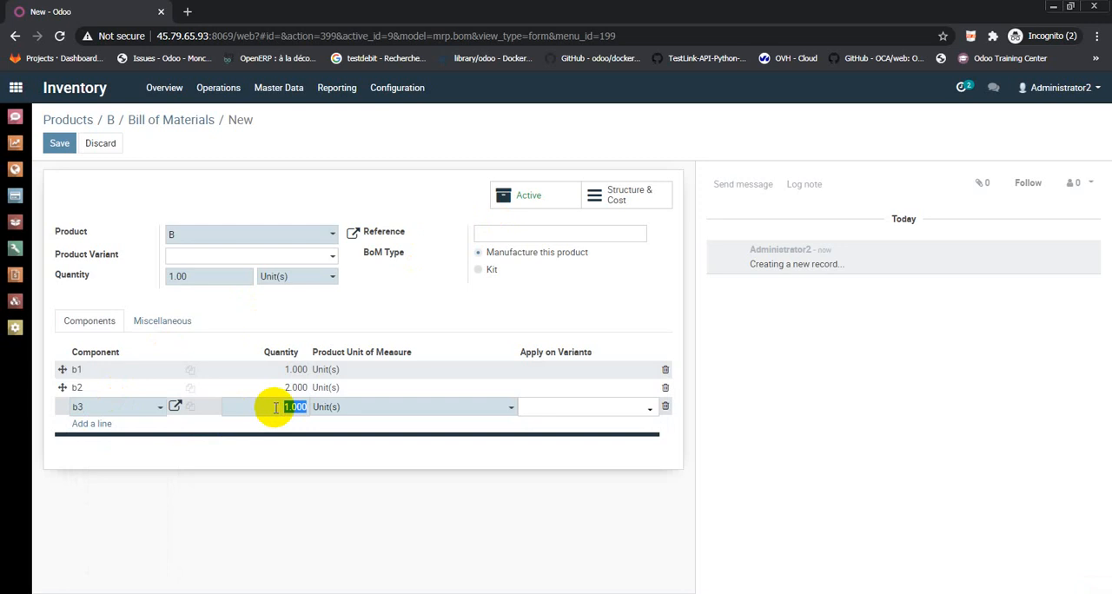
{"action": "type", "text": "3"}
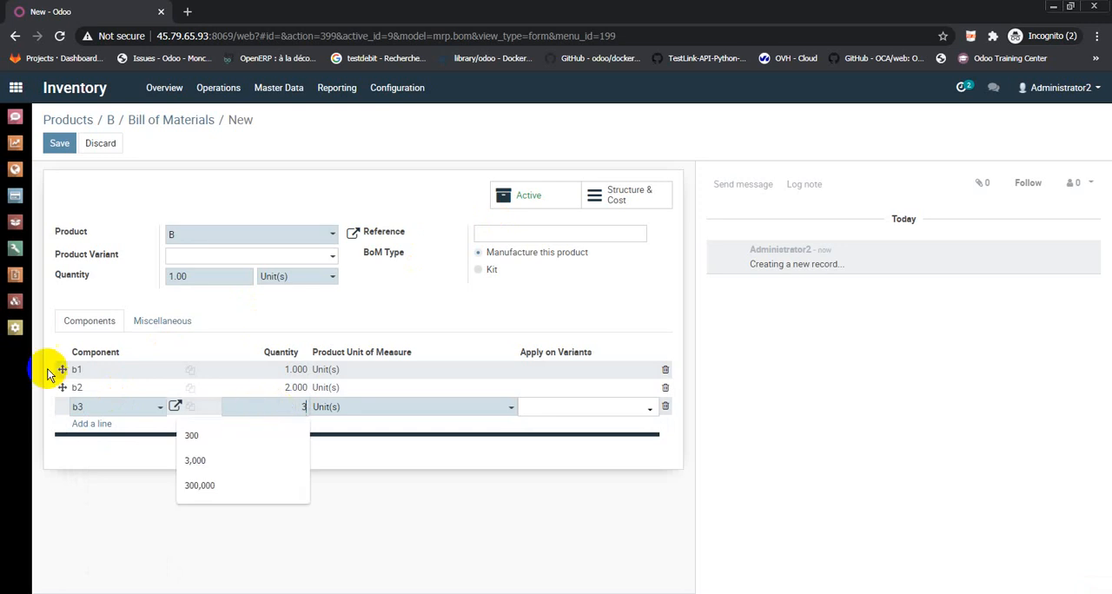
{"action": "left_click", "coordinate": [59, 148]}
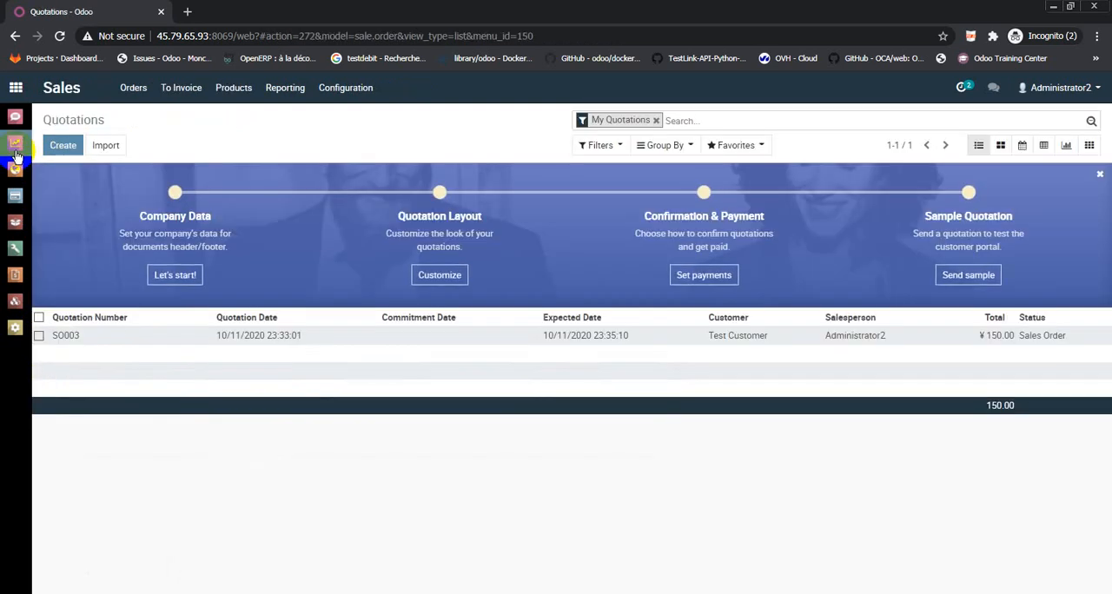
Create a new sales quotation for Test Customer and add product B as its order line.
{"action": "left_click", "coordinate": [61, 146]}
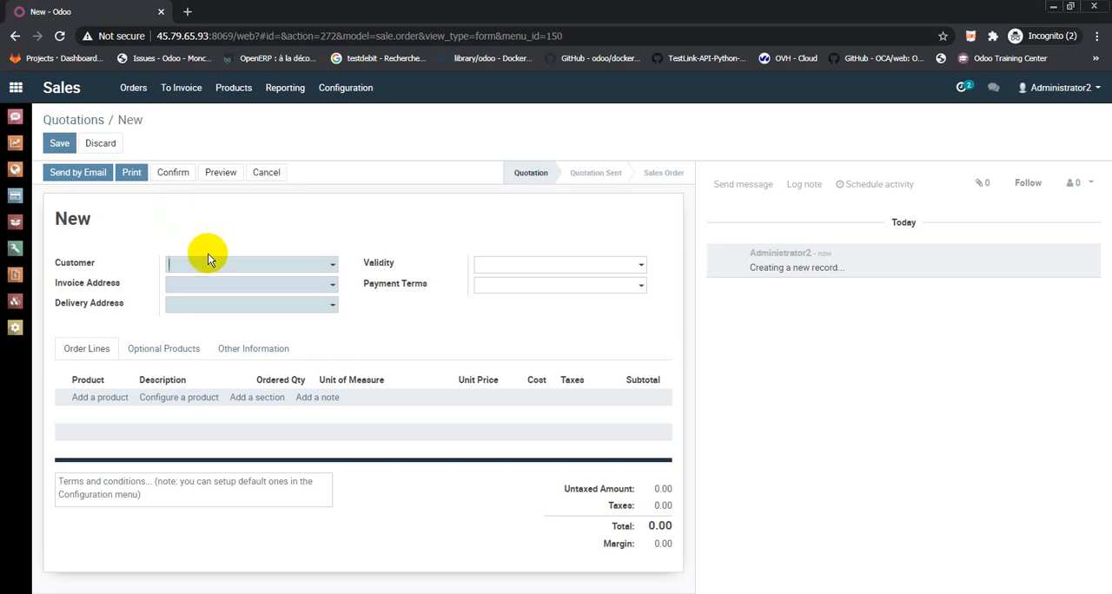
{"action": "left_click", "coordinate": [224, 270]}
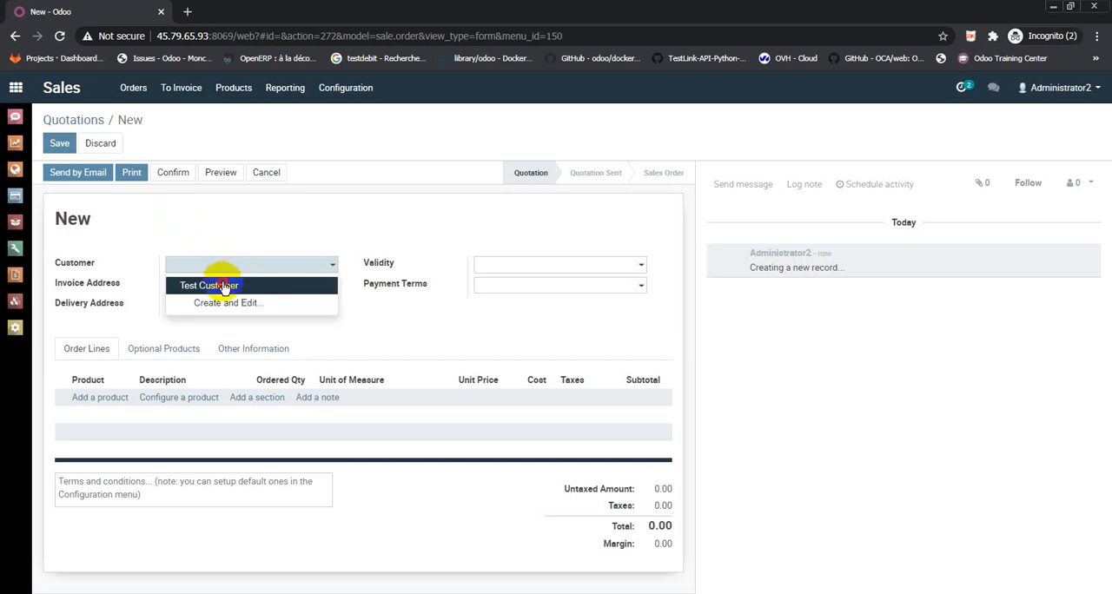
{"action": "left_click", "coordinate": [221, 285]}
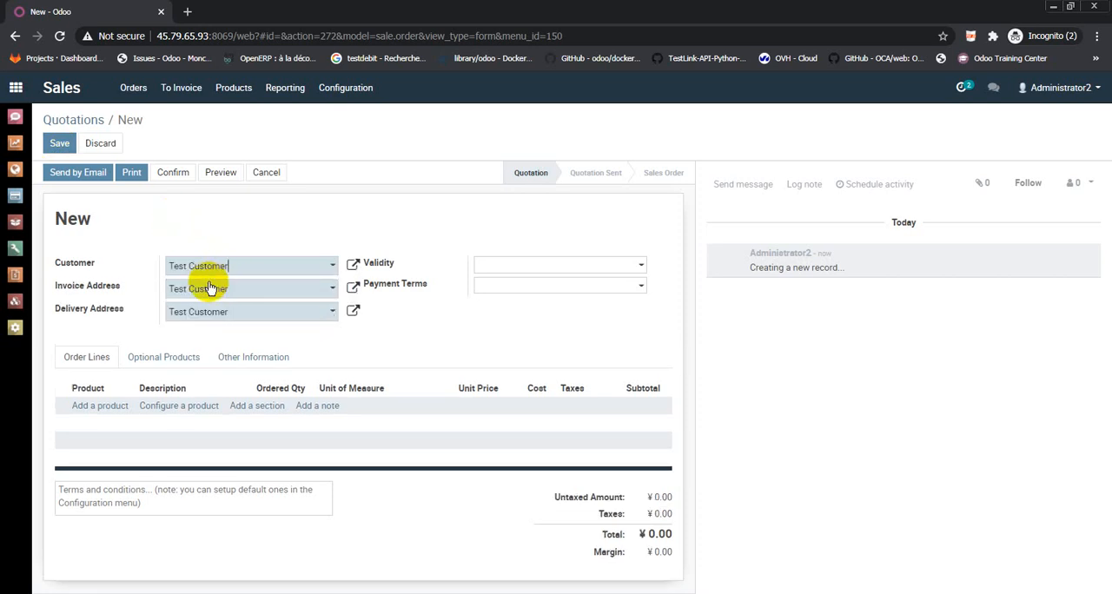
{"action": "left_click", "coordinate": [84, 408]}
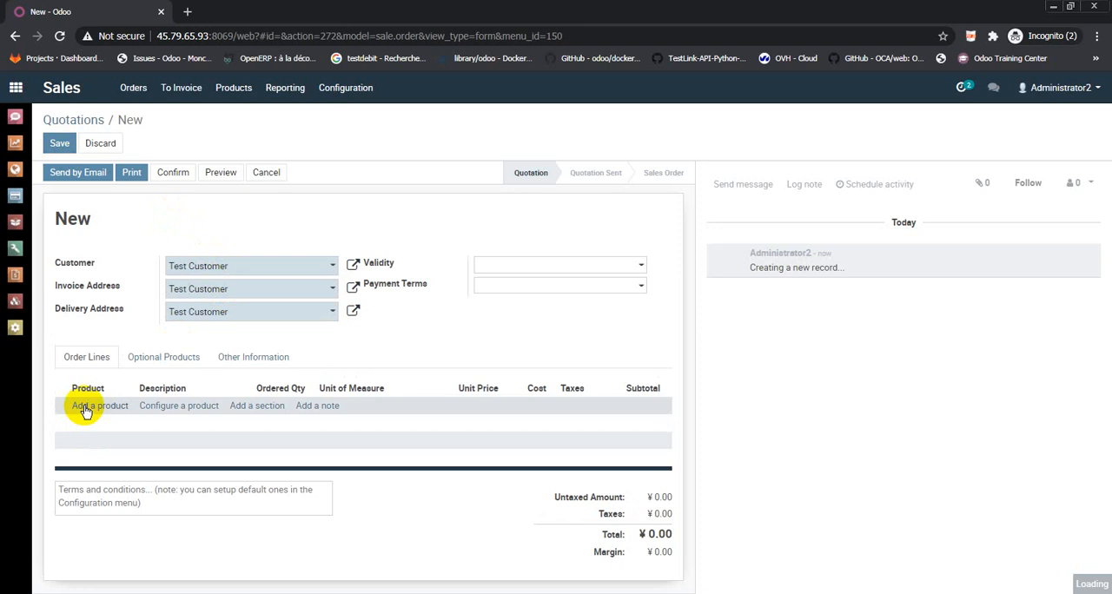
{"action": "left_click", "coordinate": [85, 409]}
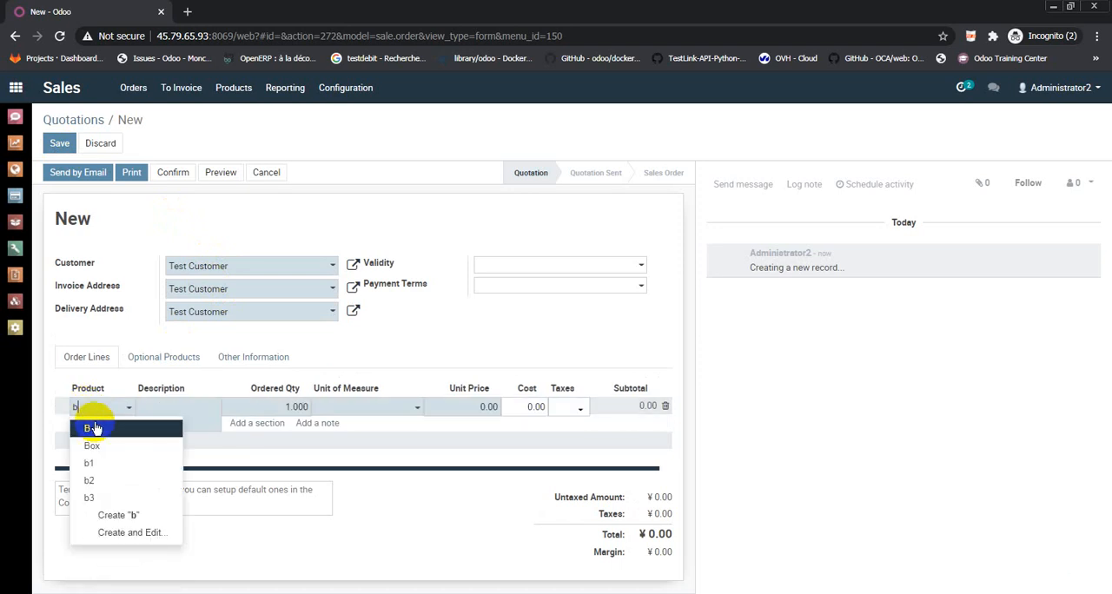
{"action": "left_click", "coordinate": [110, 432]}
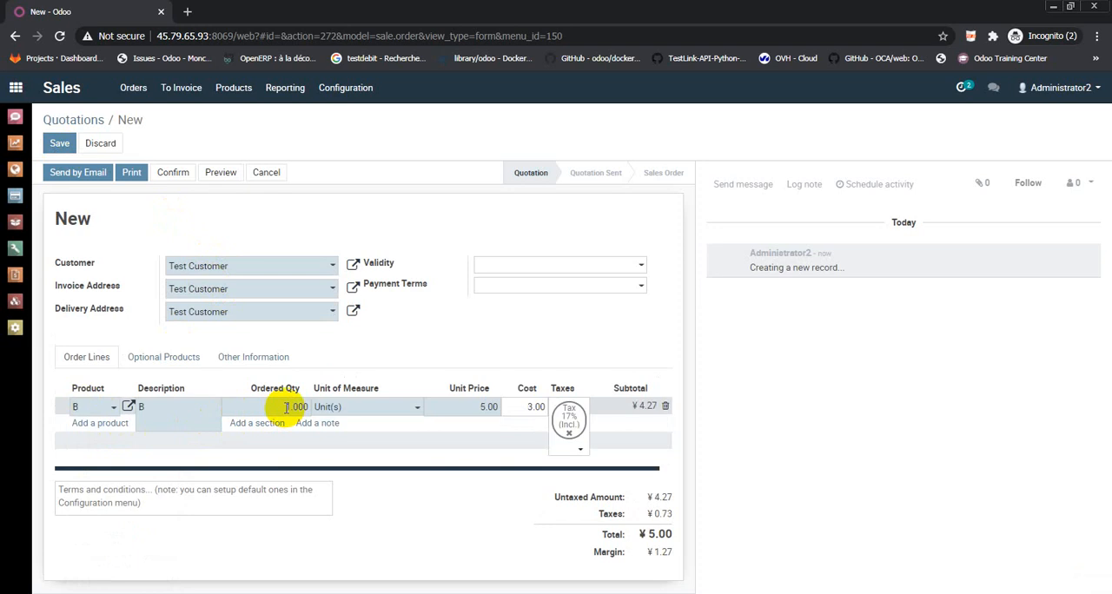
{"action": "type", "text": "30"}
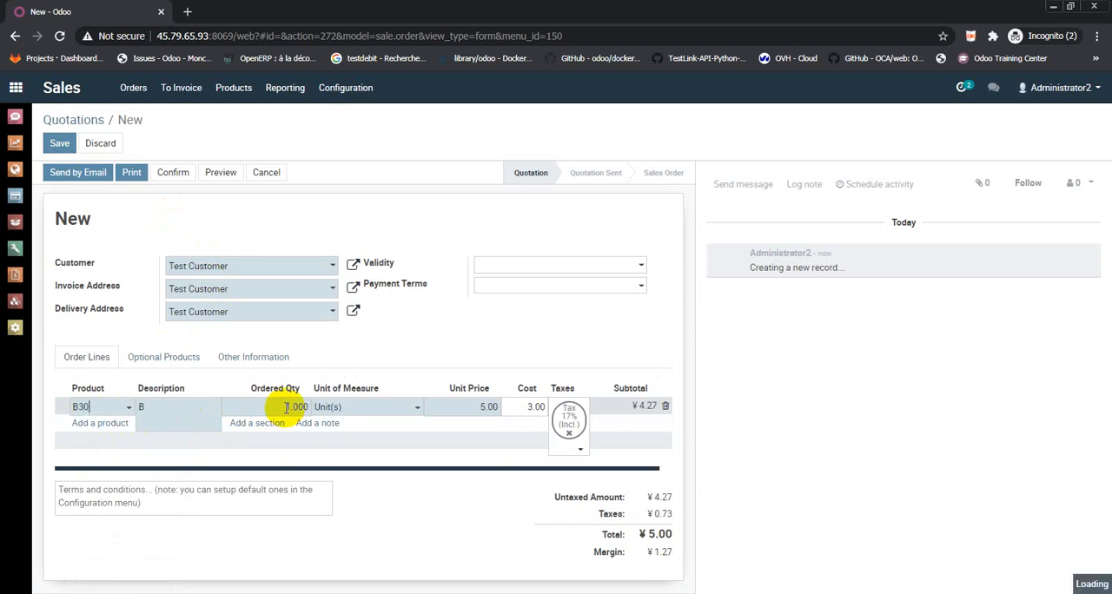
{"action": "key", "text": "BackSpace"}
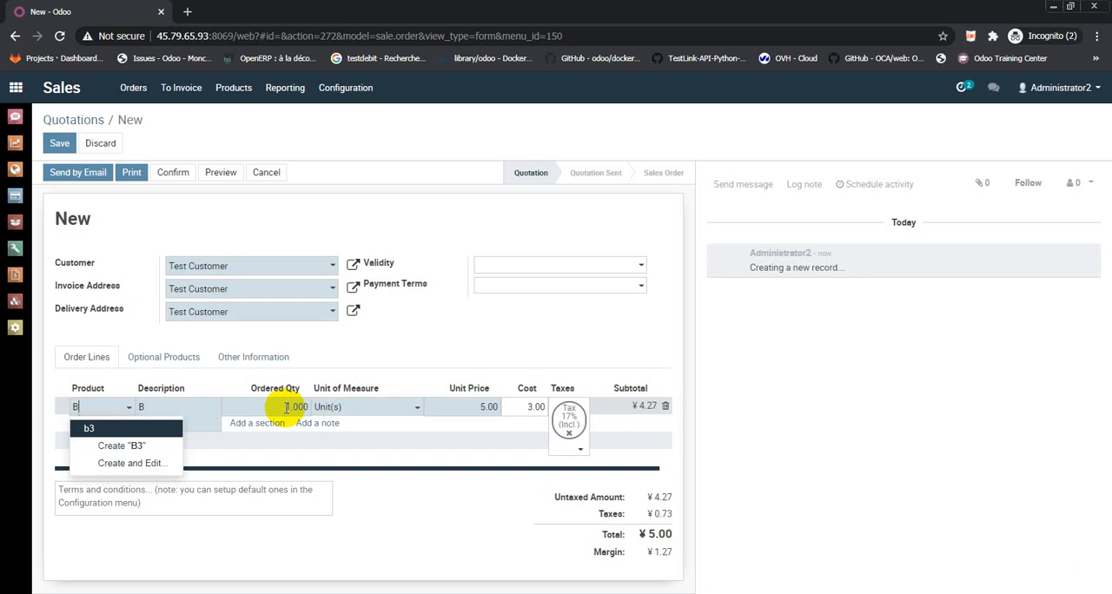
{"action": "left_click", "coordinate": [101, 425]}
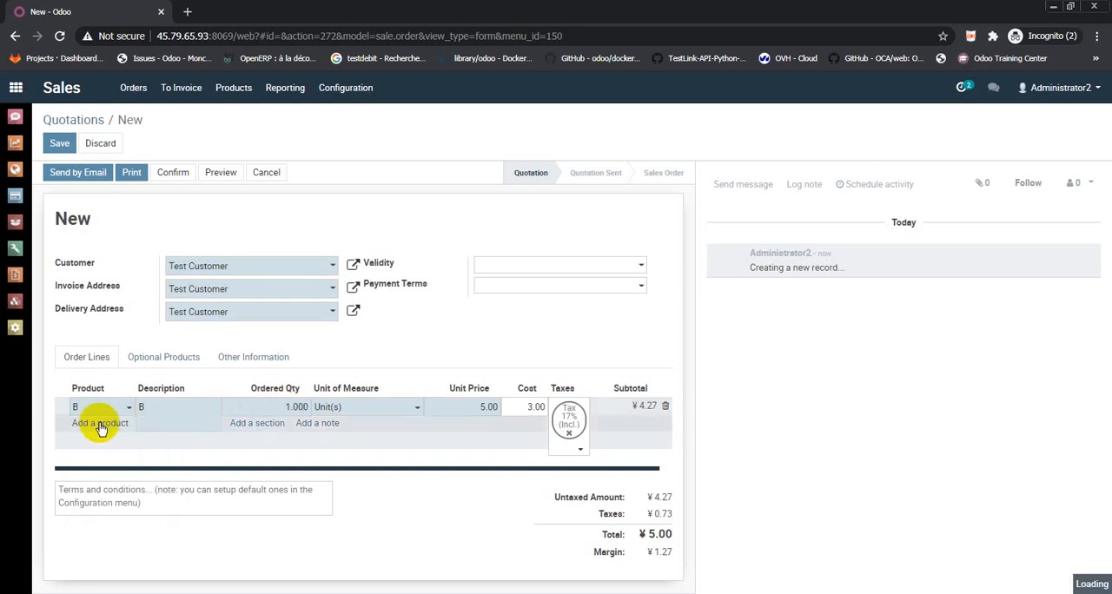
Set the ordered quantity of product B to 20 and save the quotation.
{"action": "left_click", "coordinate": [271, 405]}
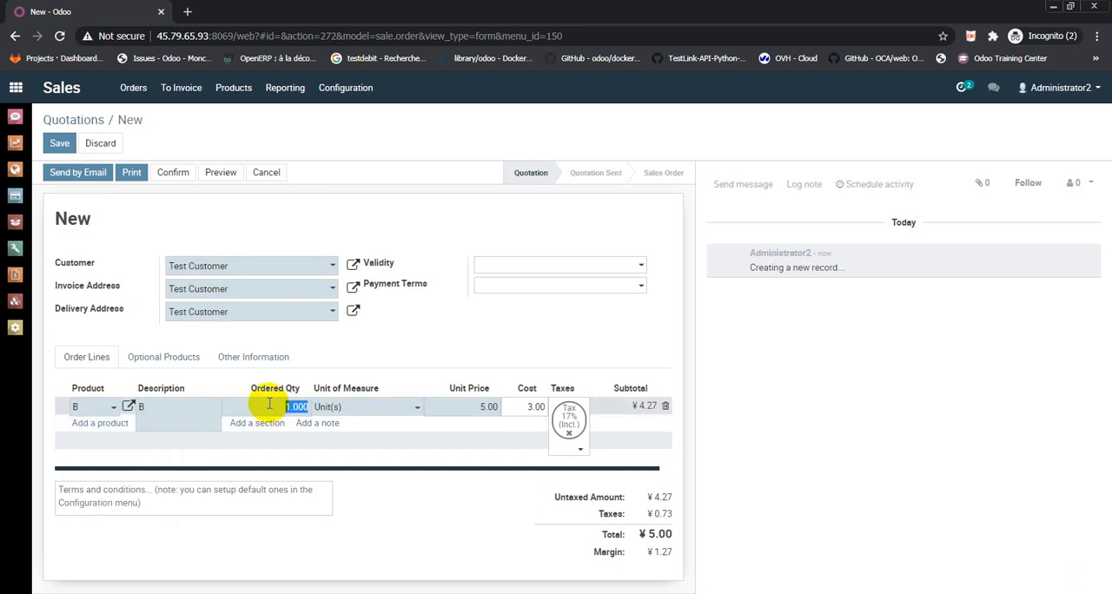
{"action": "type", "text": "20"}
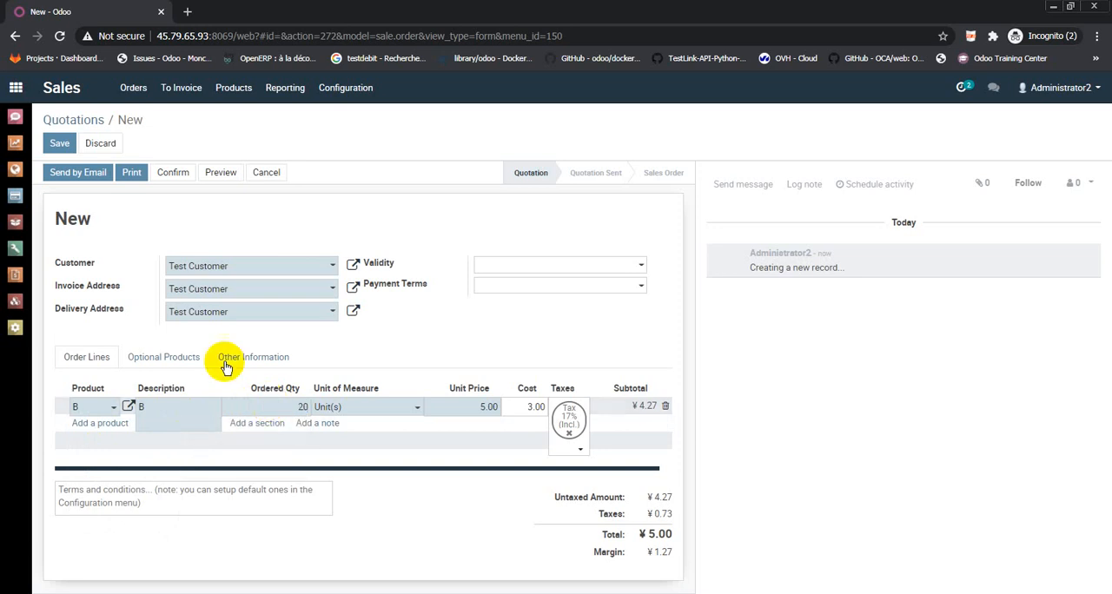
{"action": "left_click", "coordinate": [59, 144]}
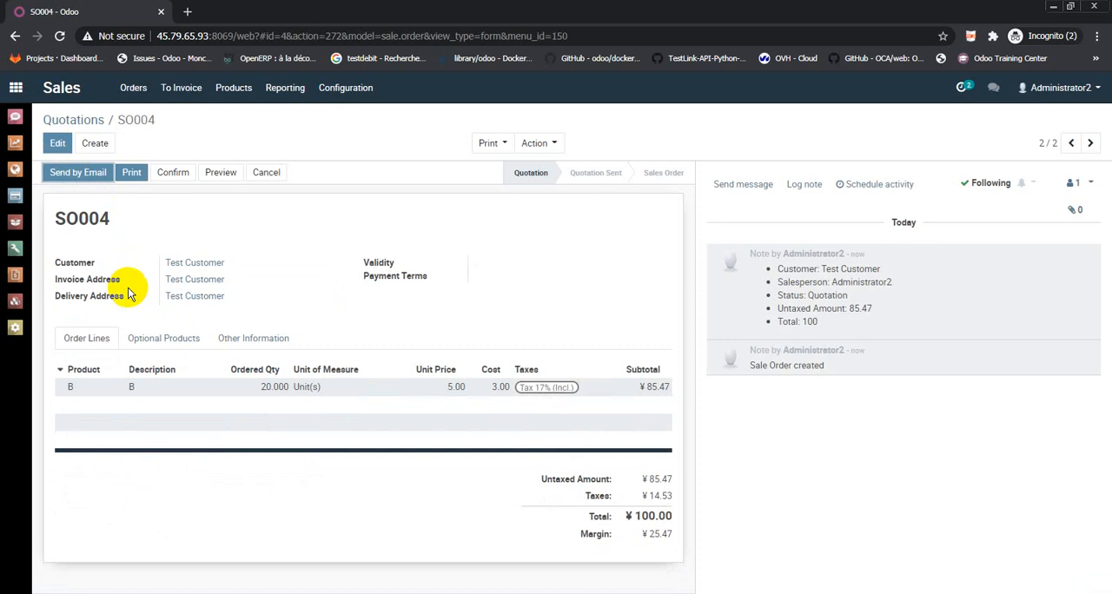
Review the product lines of each existing purchase order in Purchase.
{"action": "left_click", "coordinate": [16, 197]}
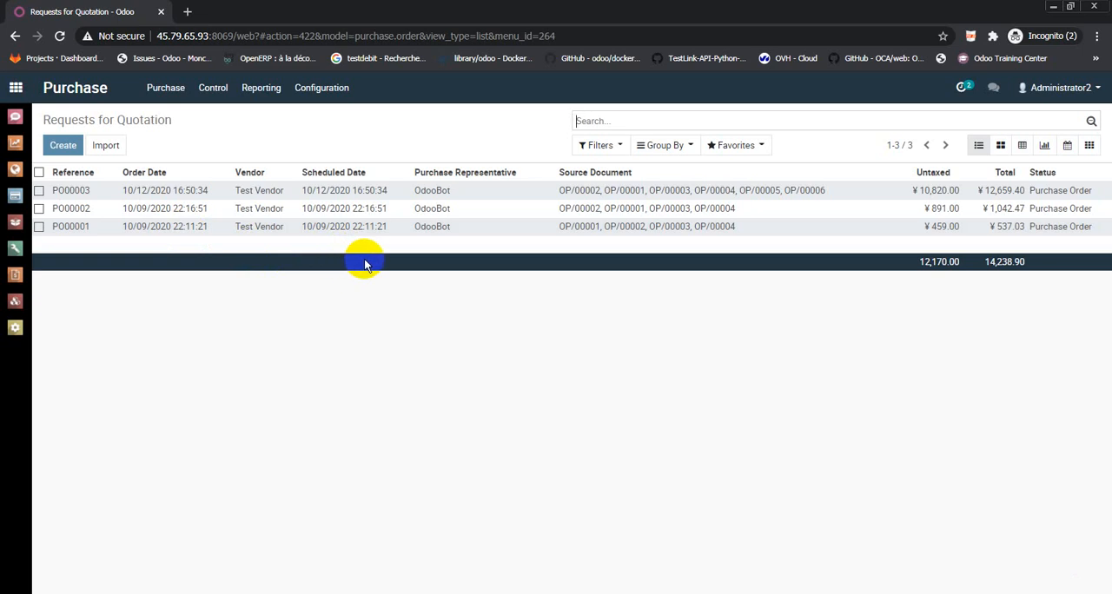
{"action": "left_click", "coordinate": [371, 200]}
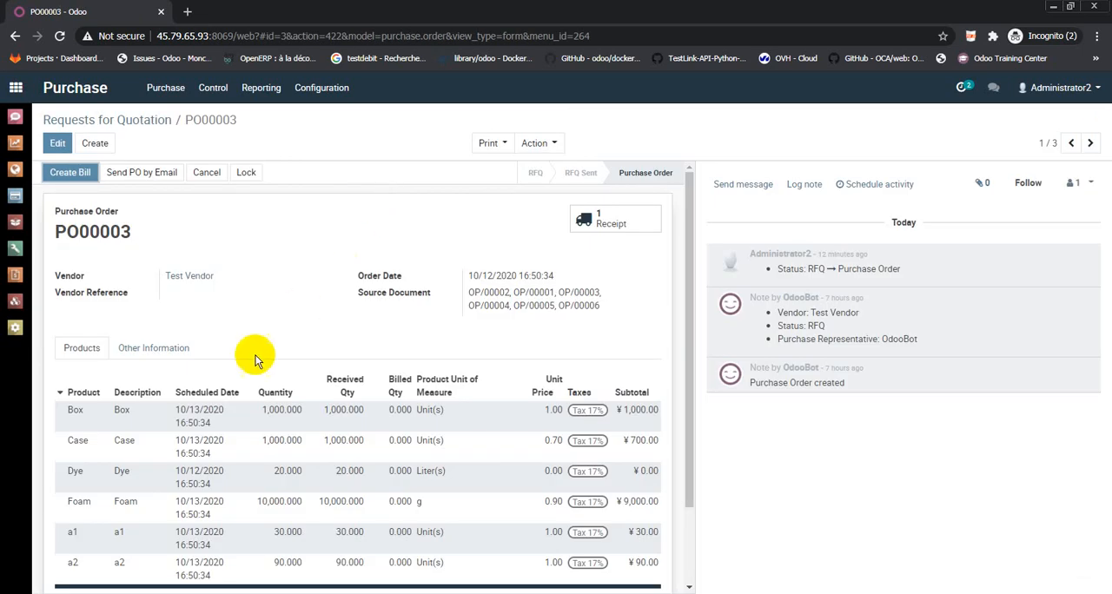
{"action": "scroll", "coordinate": [252, 365], "scroll_direction": "down", "scroll_amount": 2}
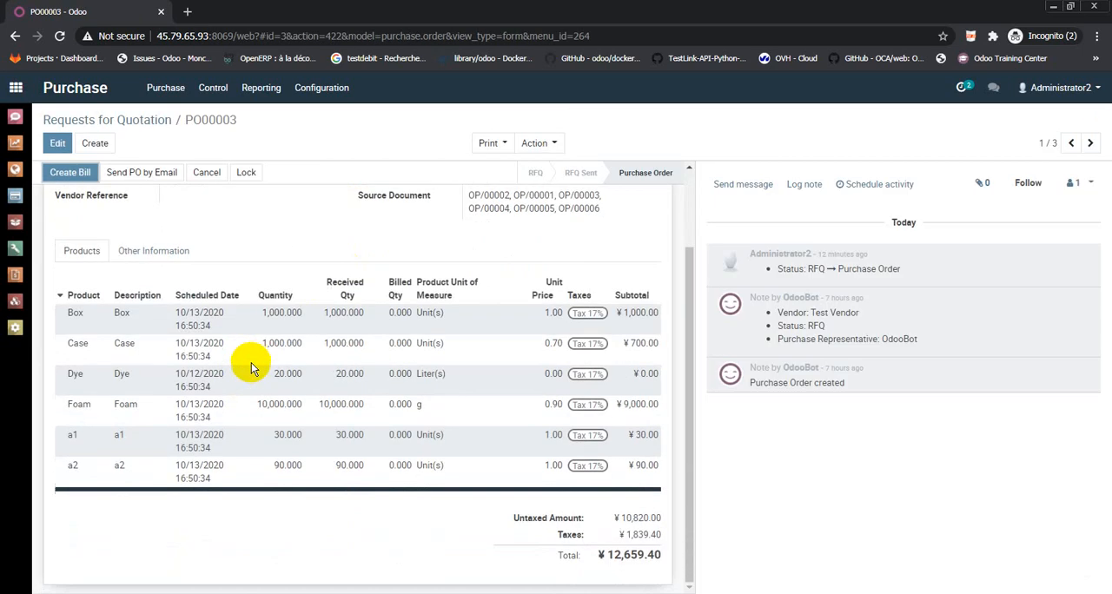
{"action": "left_click", "coordinate": [161, 121]}
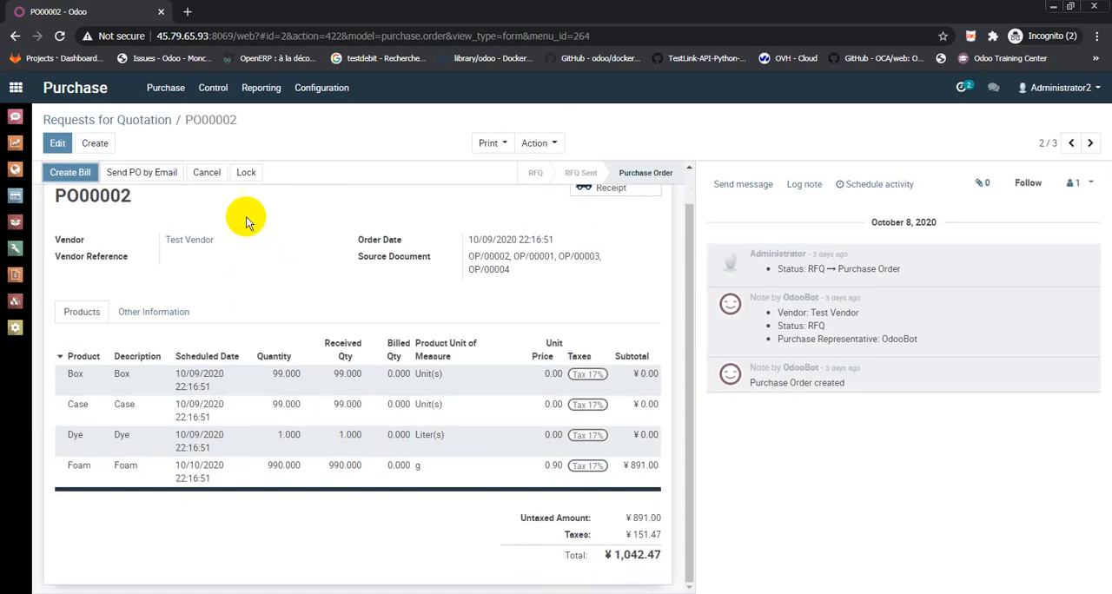
{"action": "left_click", "coordinate": [152, 124]}
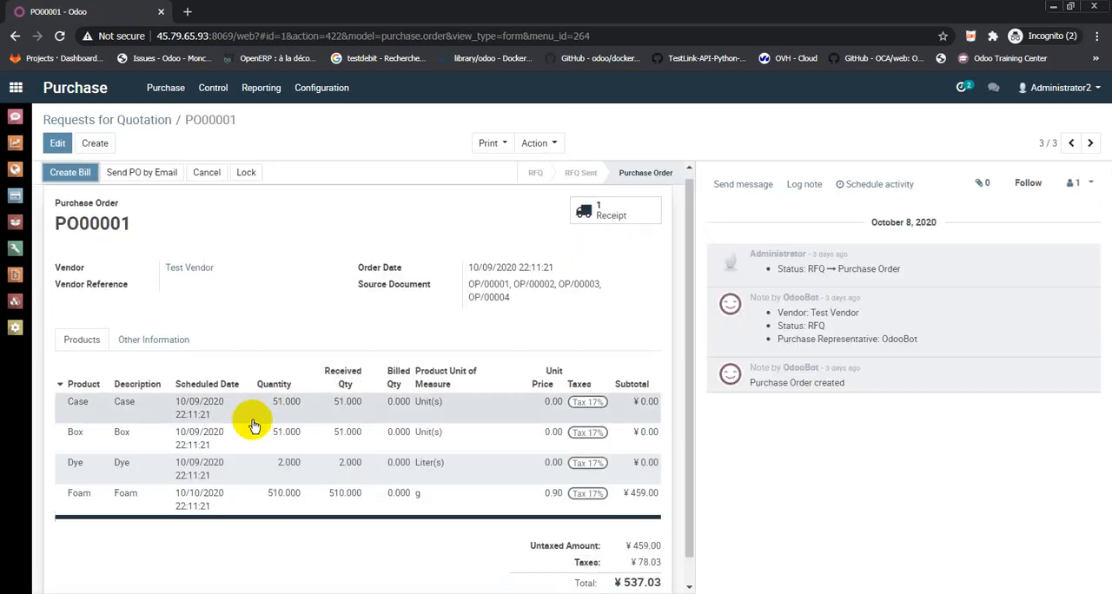
{"action": "scroll", "coordinate": [252, 424], "scroll_direction": "down", "scroll_amount": 1}
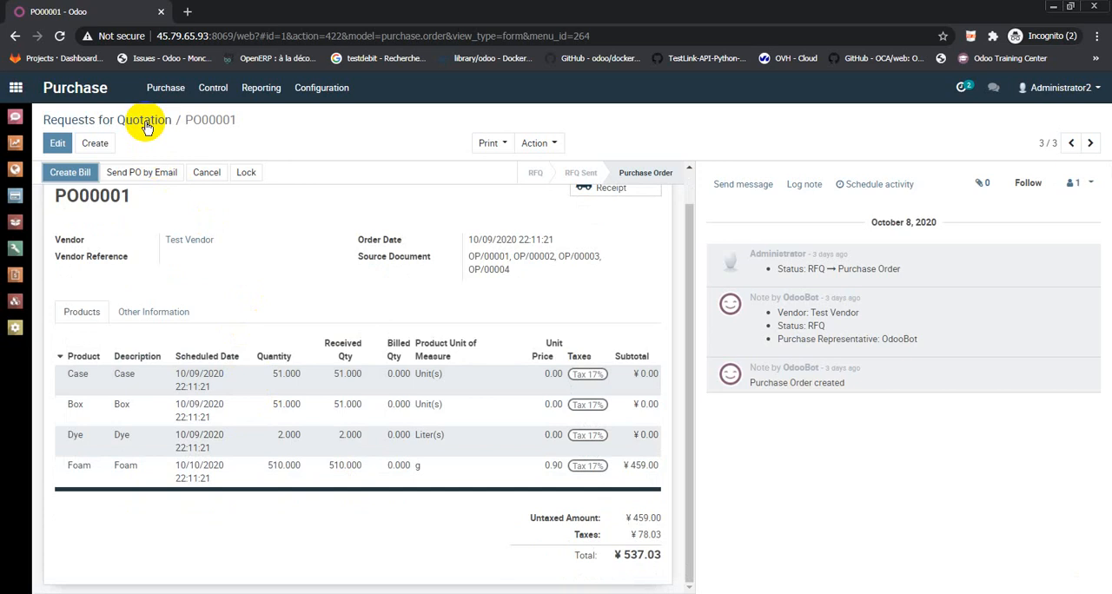
Reopen the quotation for 20 units of product B in Sales and confirm it as a sales order.
{"action": "left_click", "coordinate": [13, 143]}
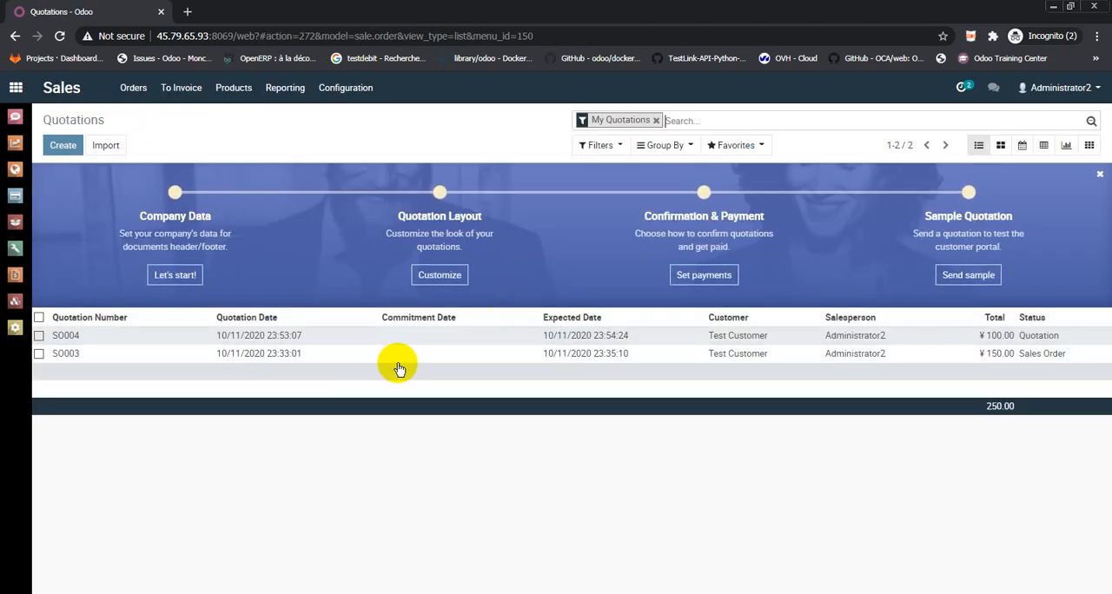
{"action": "left_click", "coordinate": [275, 338]}
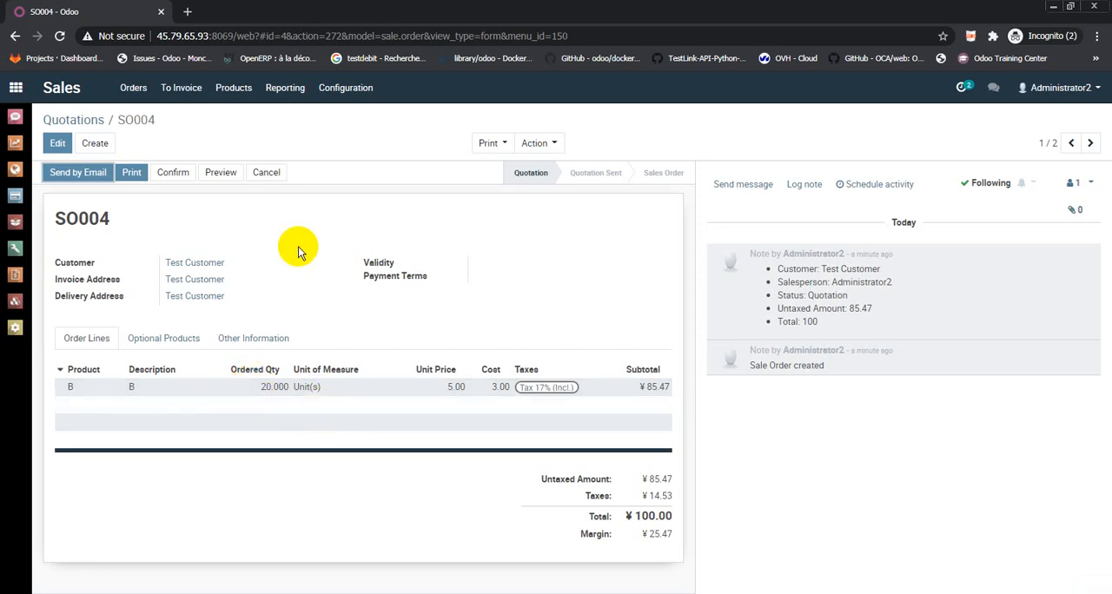
{"action": "left_click", "coordinate": [175, 175]}
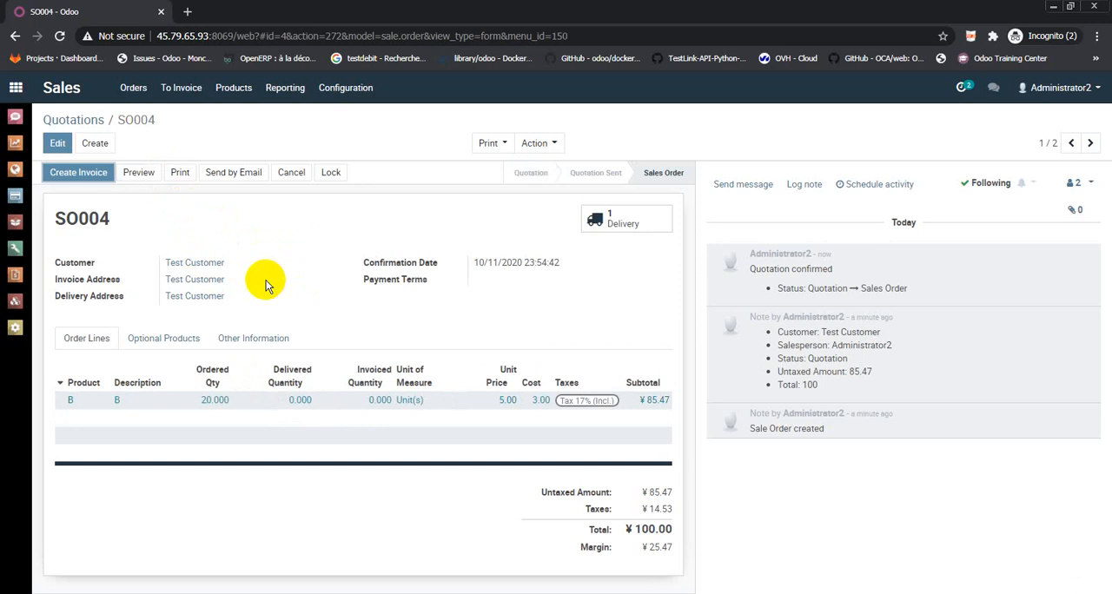
Examine the consumed materials of product B's manufacturing order, and check the requests for quotation in Purchase.
{"action": "left_click", "coordinate": [24, 249]}
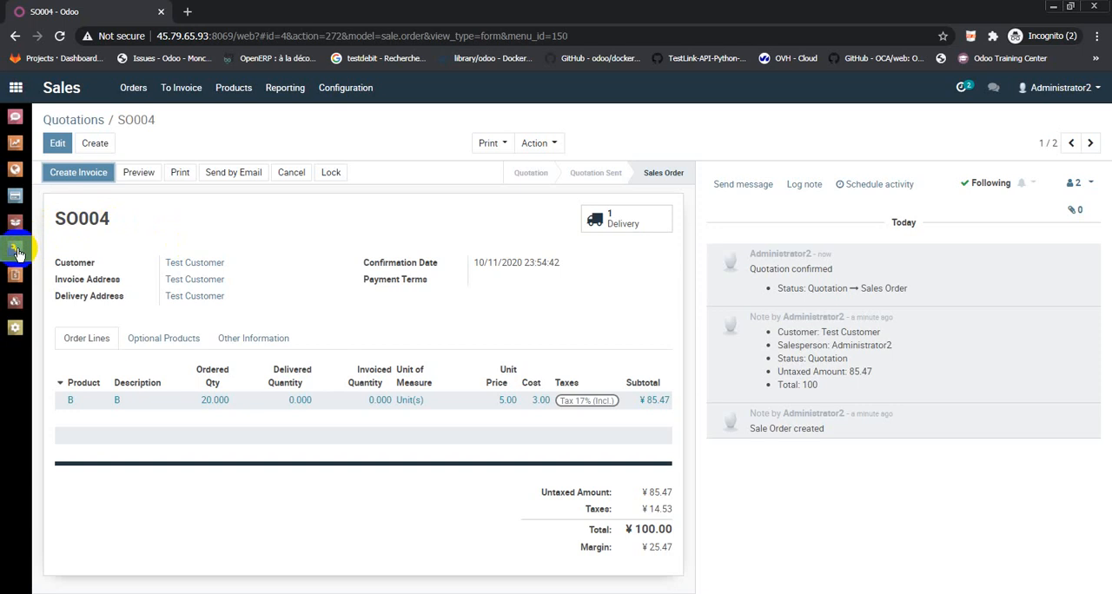
{"action": "left_click", "coordinate": [19, 252]}
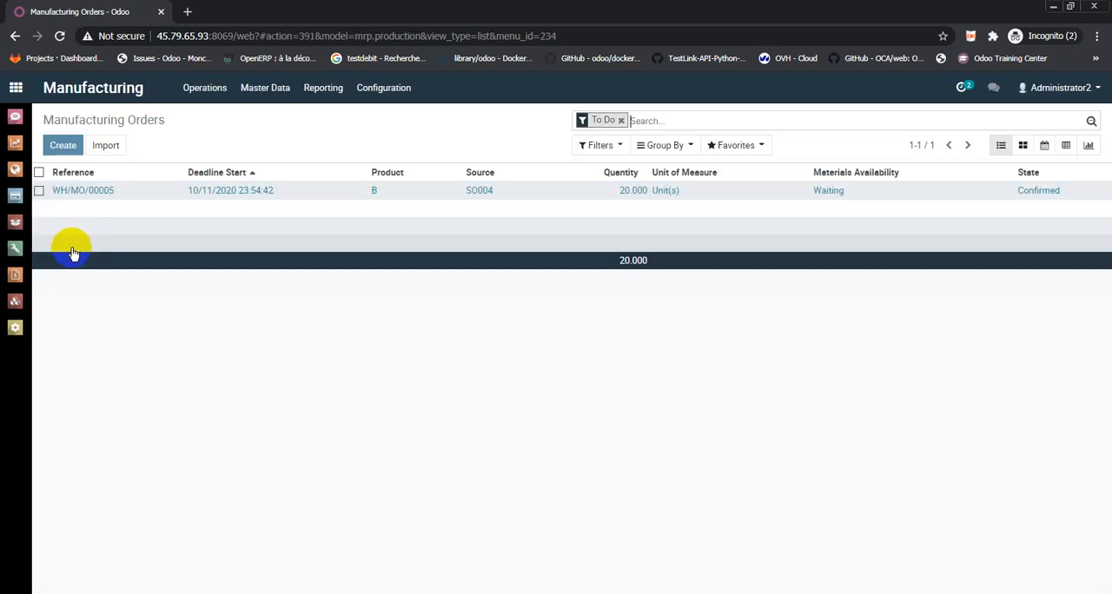
{"action": "left_click", "coordinate": [417, 198]}
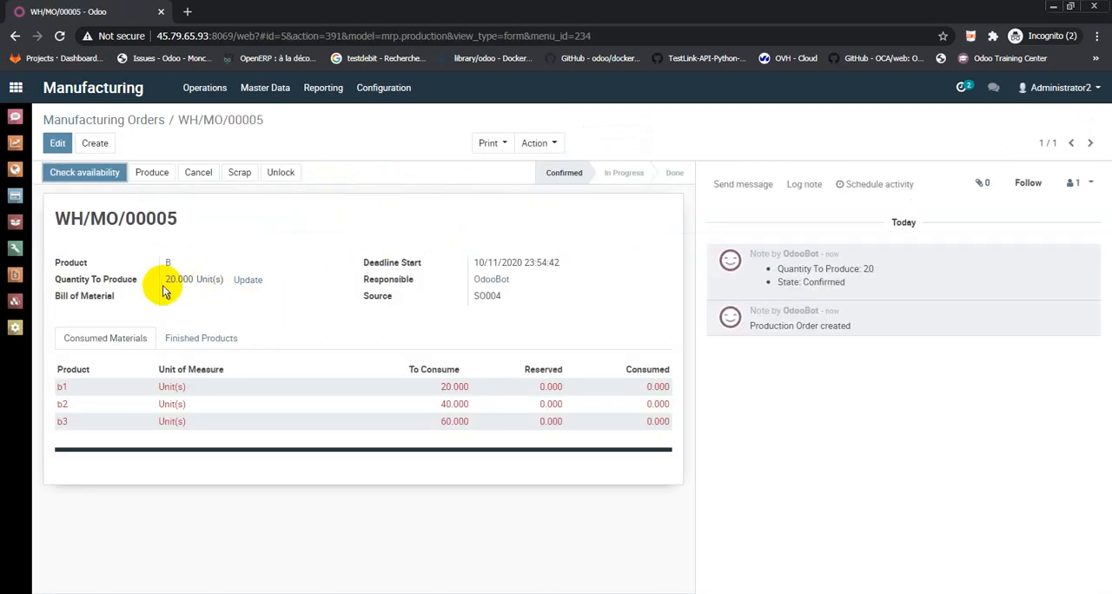
{"action": "left_click", "coordinate": [17, 209]}
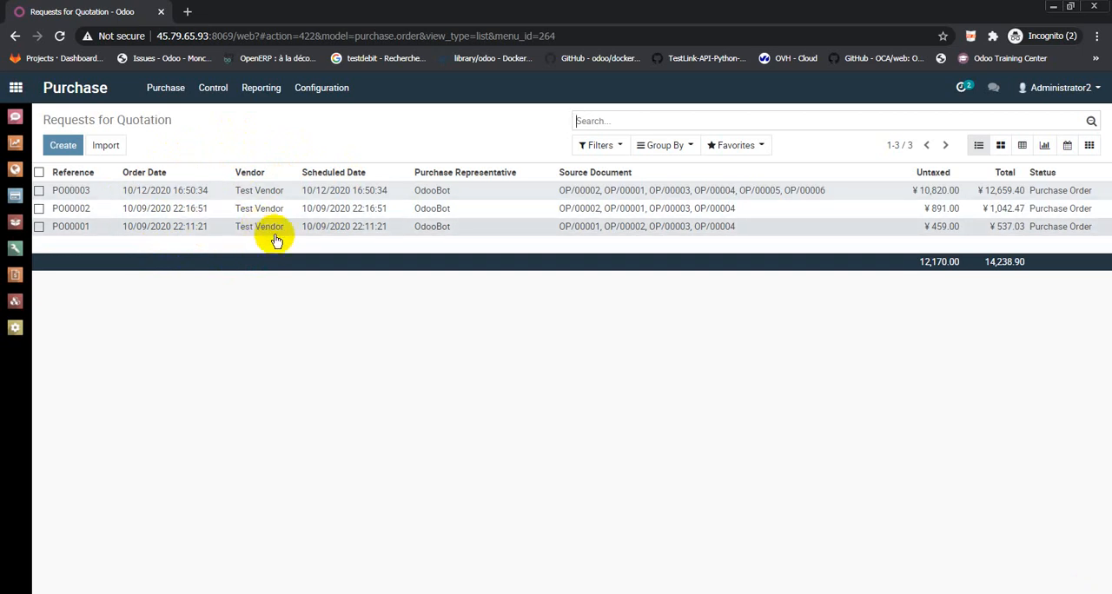
Run the scheduler in Inventory to reserve stock and trigger the reordering rules.
{"action": "left_click", "coordinate": [15, 226]}
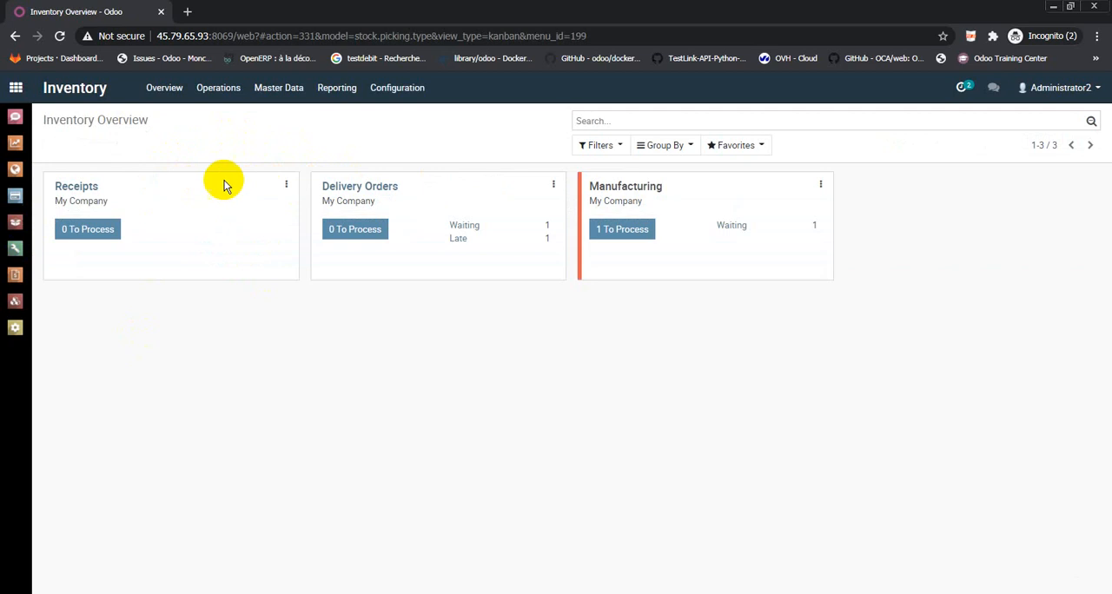
{"action": "left_click", "coordinate": [225, 103]}
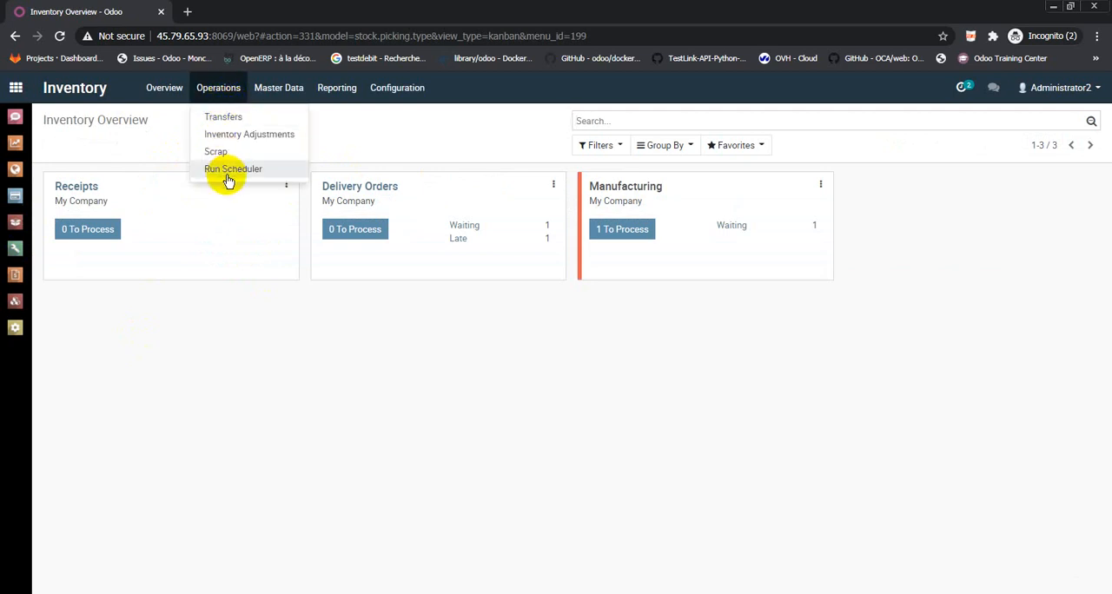
{"action": "left_click", "coordinate": [258, 171]}
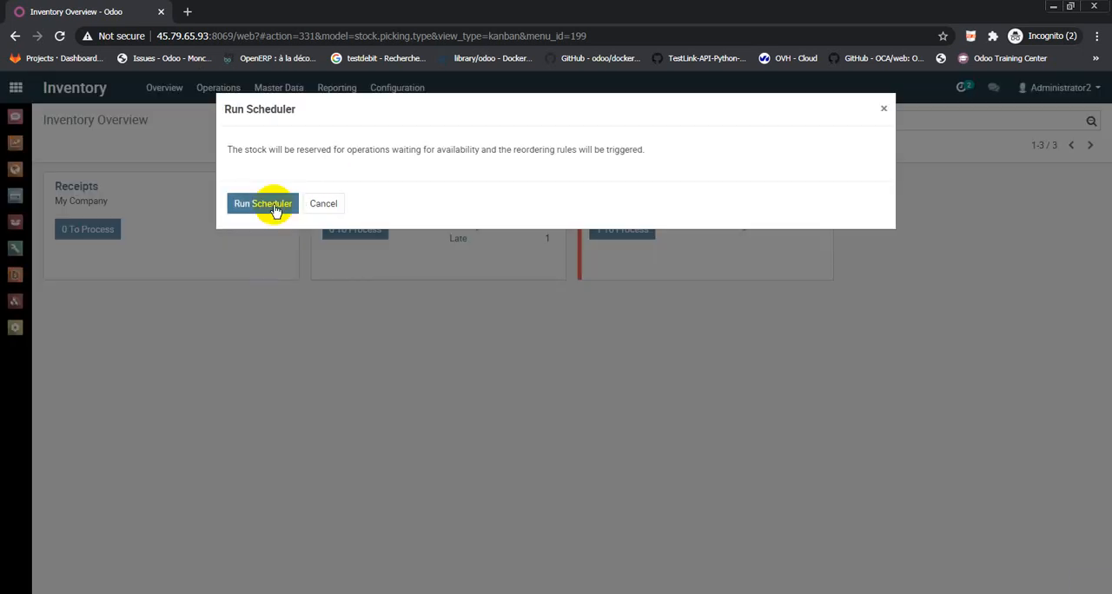
{"action": "left_click", "coordinate": [274, 207]}
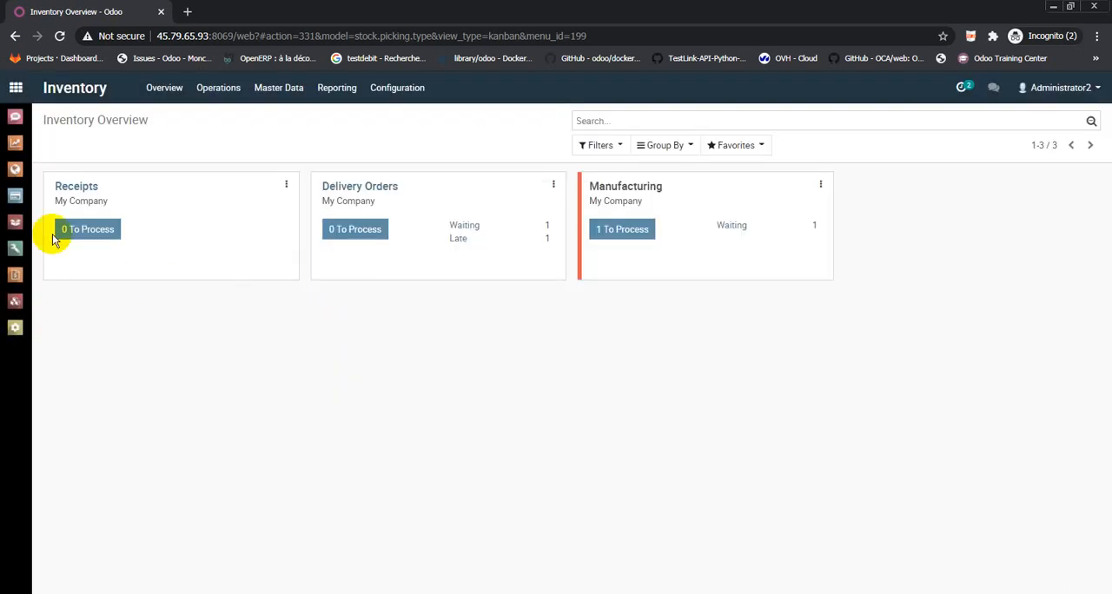
Open the newest Test Vendor request for quotation in Purchase, covering b1, b2 and b3, and confirm it as a purchase order.
{"action": "left_click", "coordinate": [16, 195]}
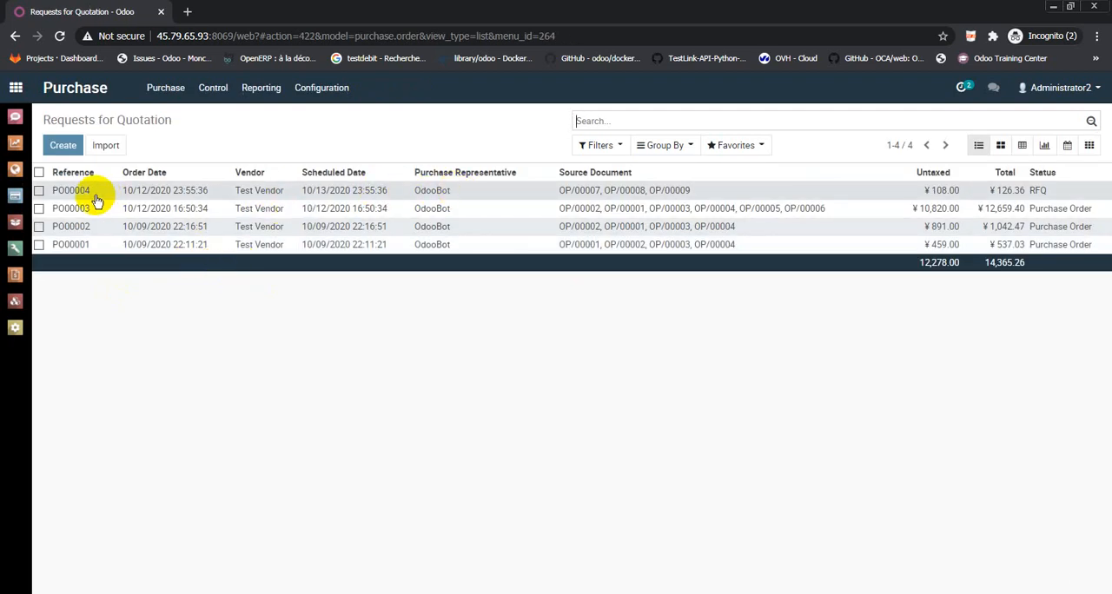
{"action": "left_click", "coordinate": [191, 193]}
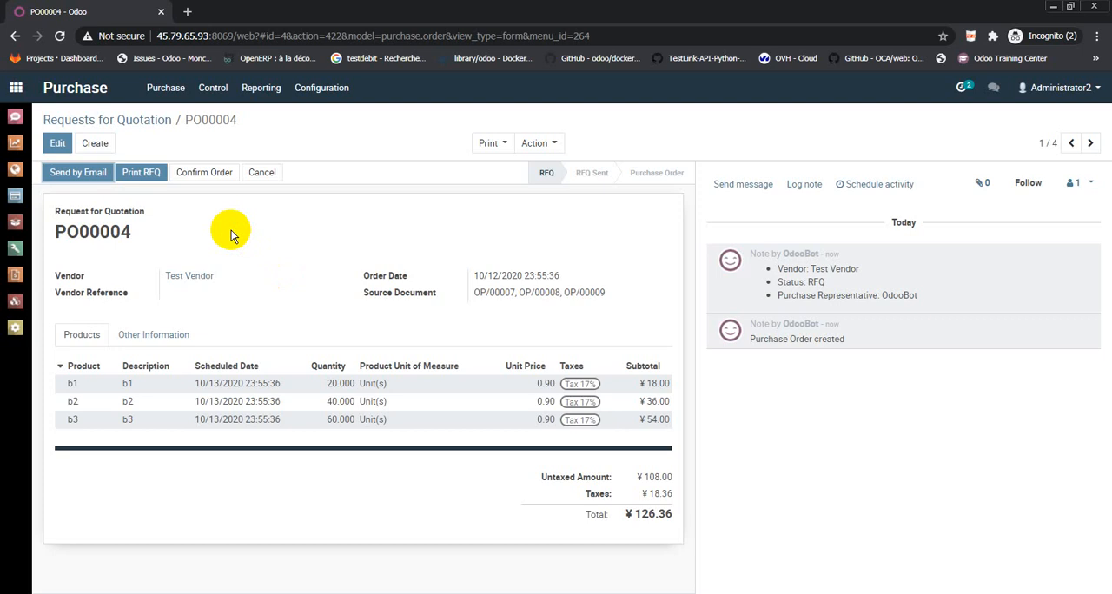
{"action": "left_click", "coordinate": [210, 179]}
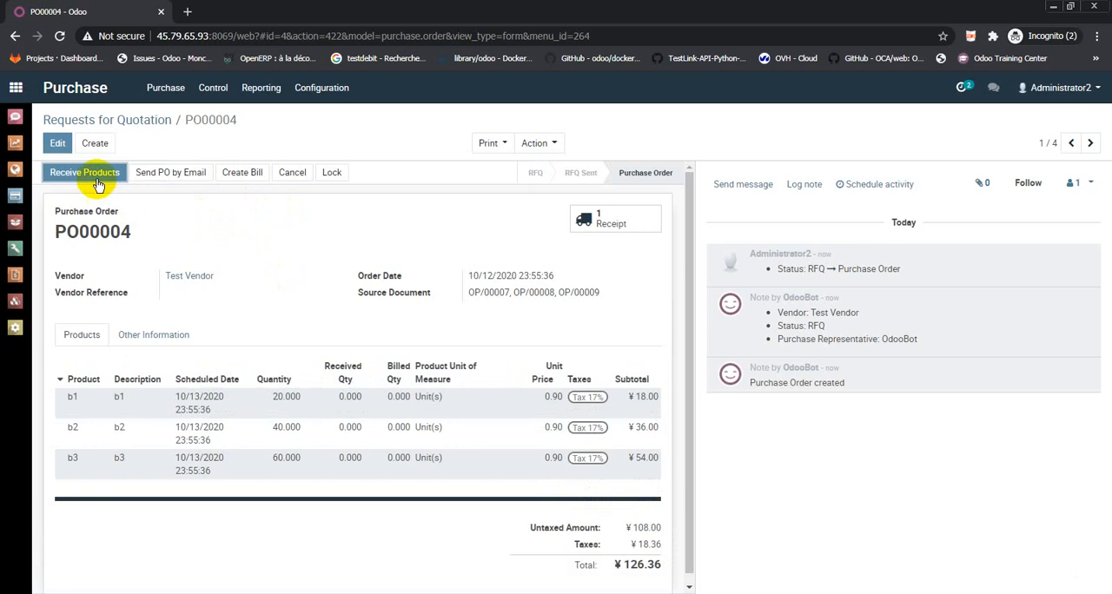
Receive the purchase order's products b1, b2 and b3 in full by validating the receipt as an immediate transfer.
{"action": "left_click", "coordinate": [105, 174]}
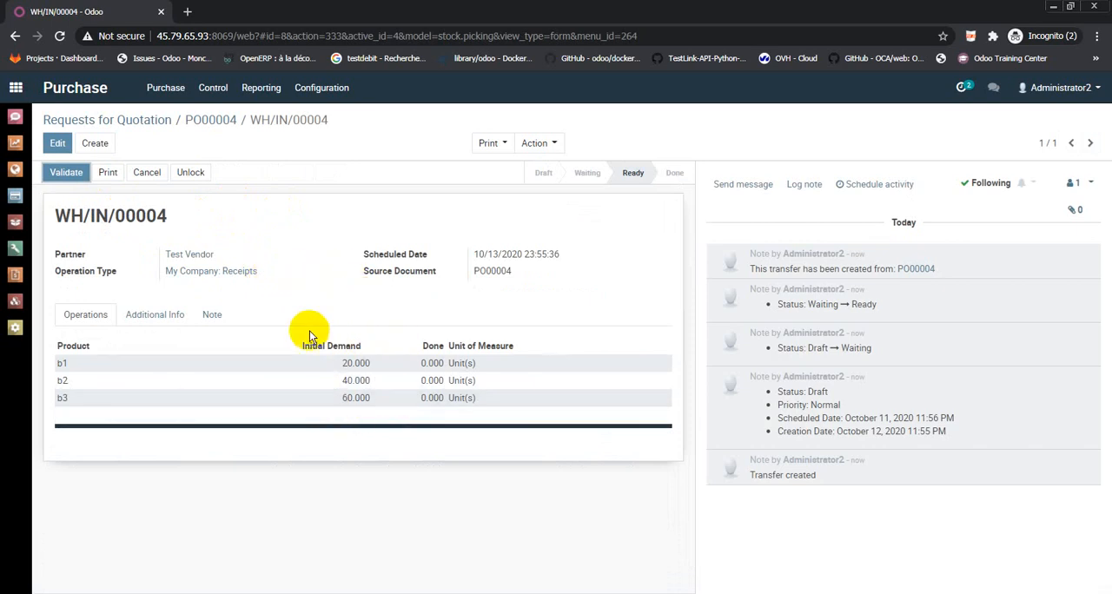
{"action": "left_click", "coordinate": [65, 170]}
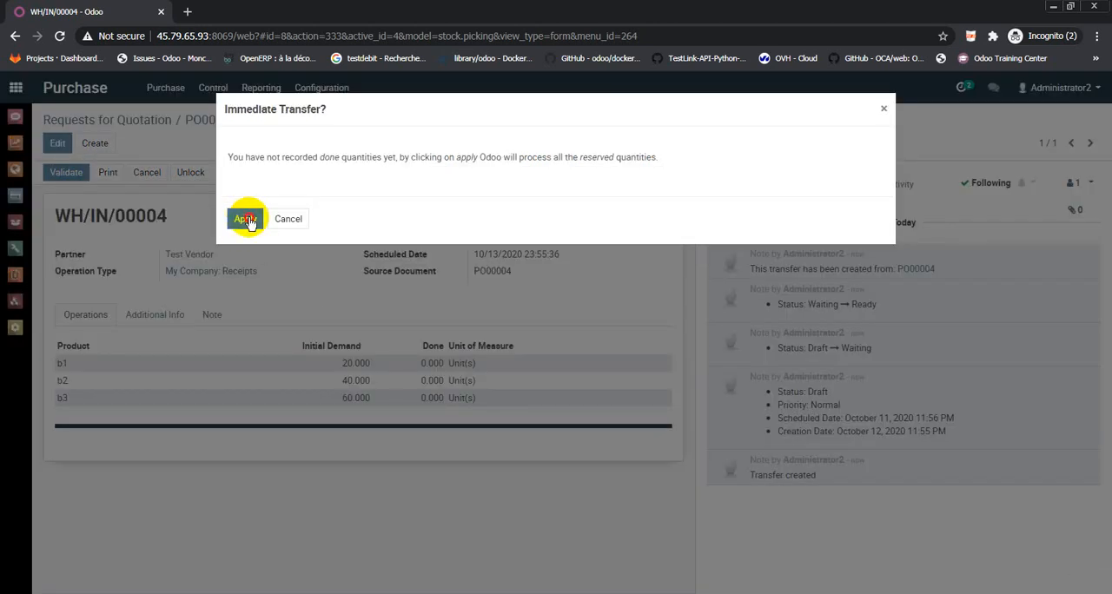
{"action": "left_click", "coordinate": [247, 220]}
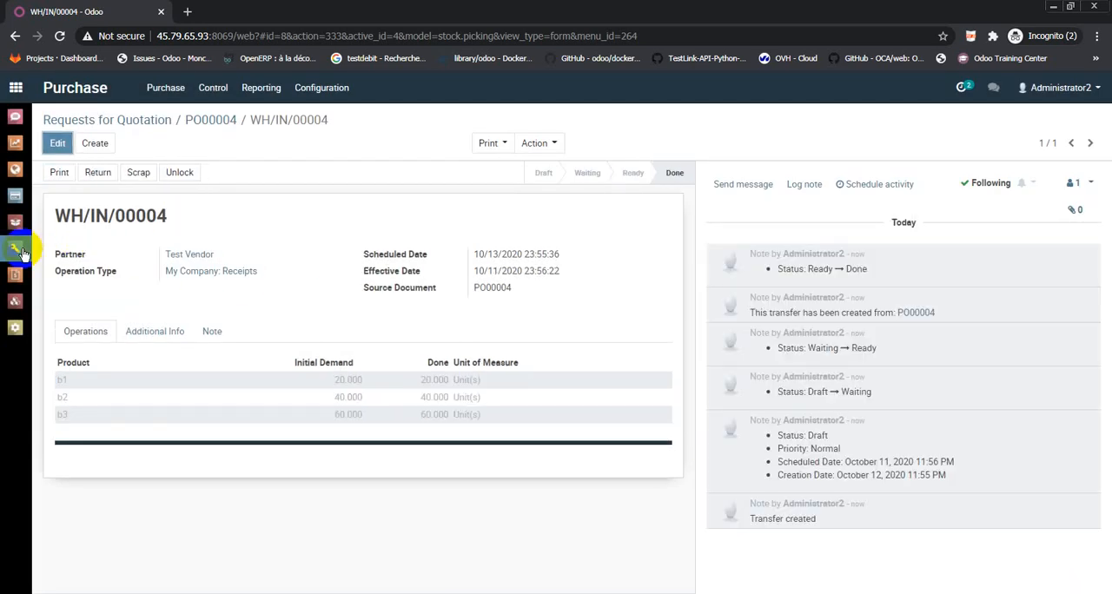
Open product B's waiting order in Manufacturing and check availability to reserve its components.
{"action": "left_click", "coordinate": [22, 252]}
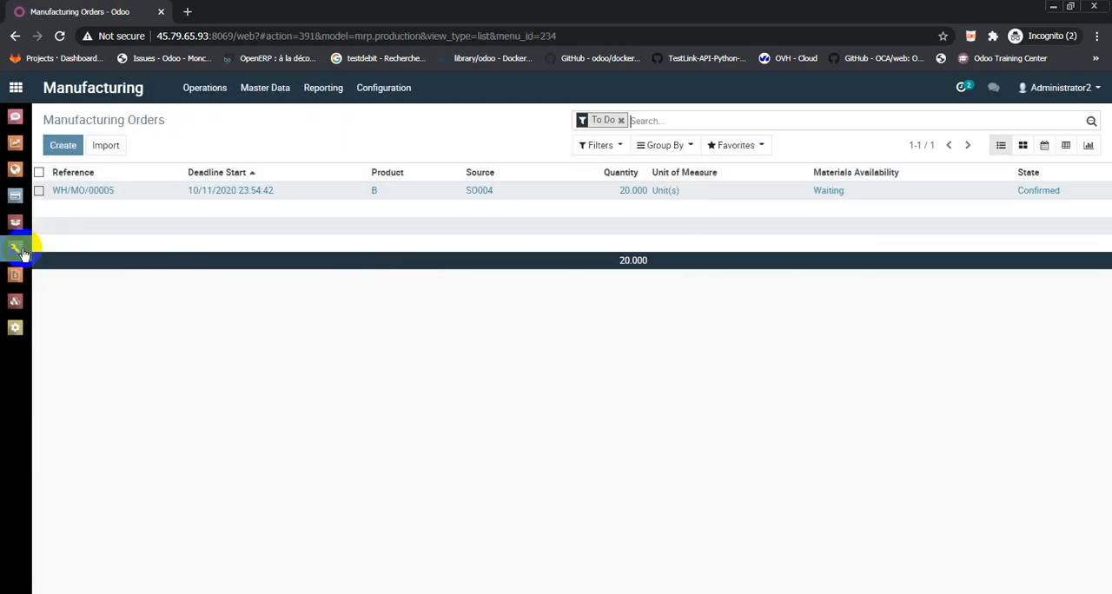
{"action": "left_click", "coordinate": [351, 202]}
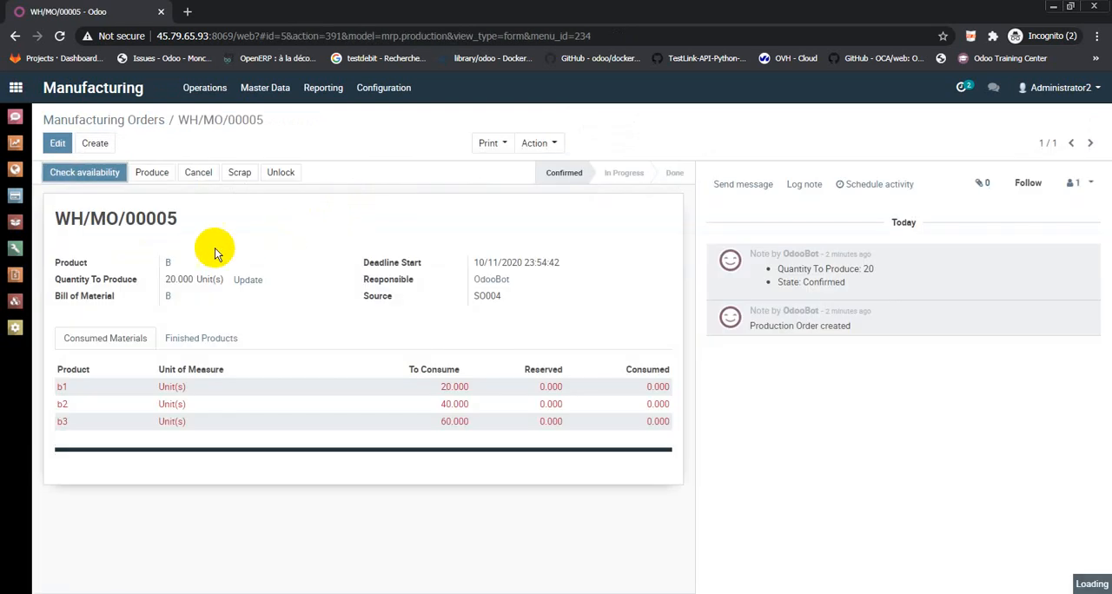
{"action": "left_click", "coordinate": [86, 176]}
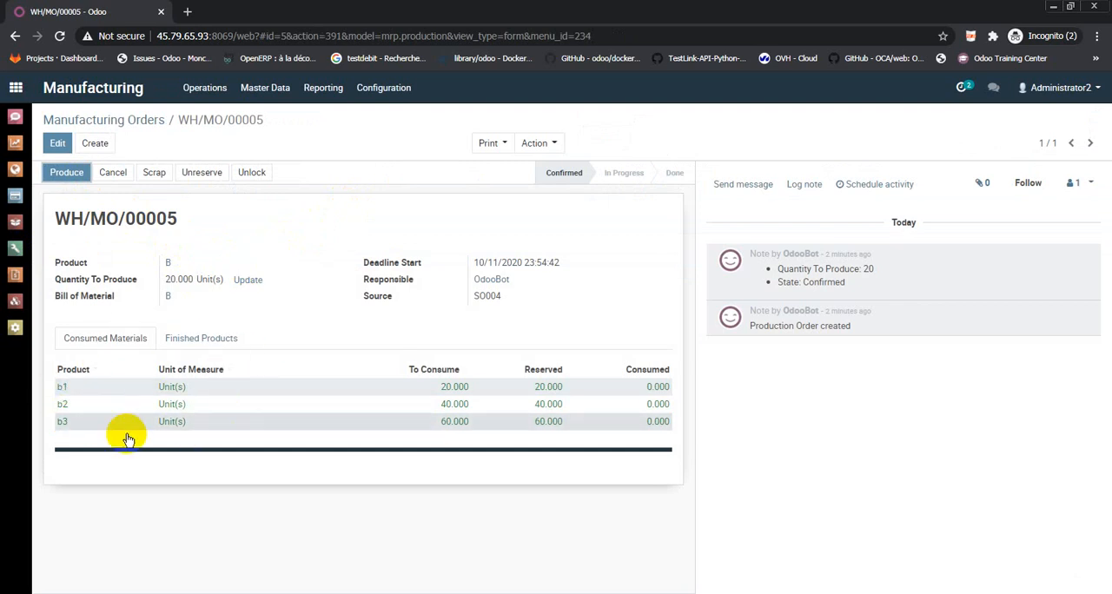
Record the production of 20 units of product B and mark the manufacturing order as done.
{"action": "left_click", "coordinate": [70, 174]}
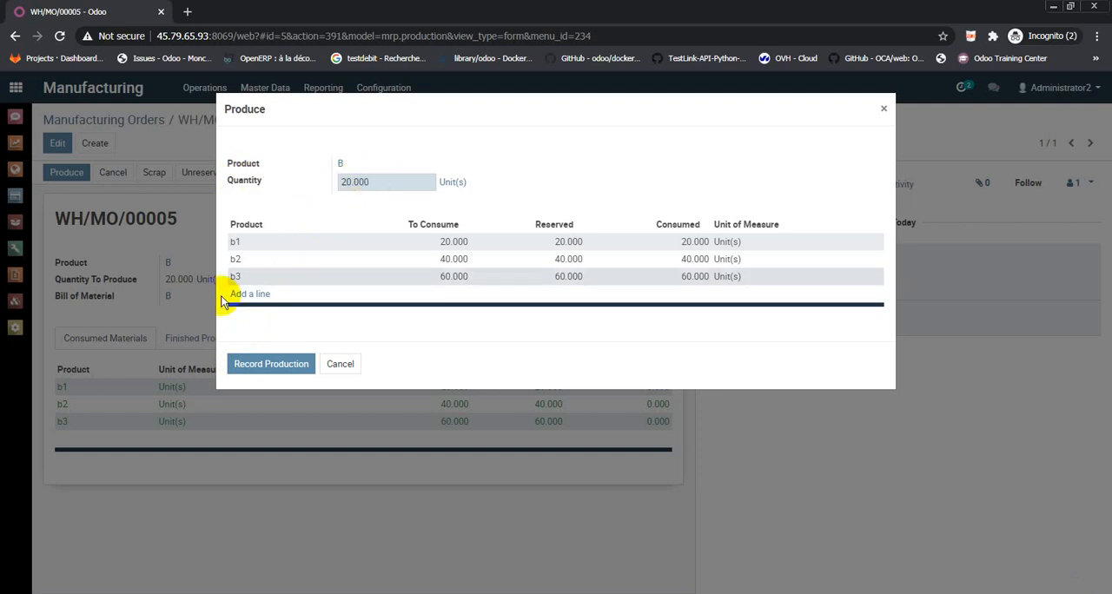
{"action": "left_click", "coordinate": [291, 370]}
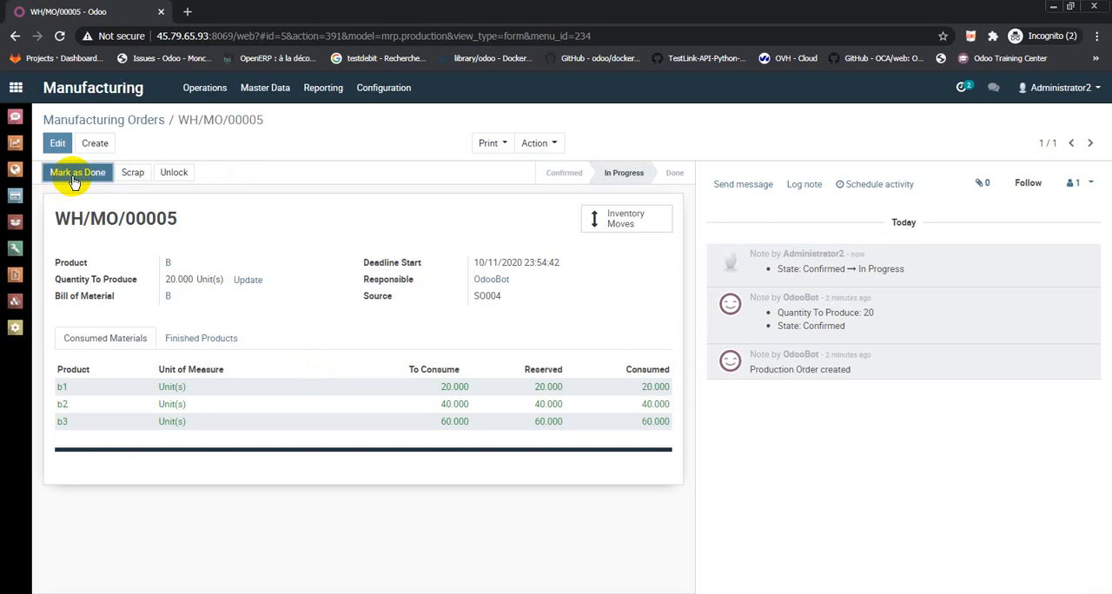
{"action": "left_click", "coordinate": [76, 173]}
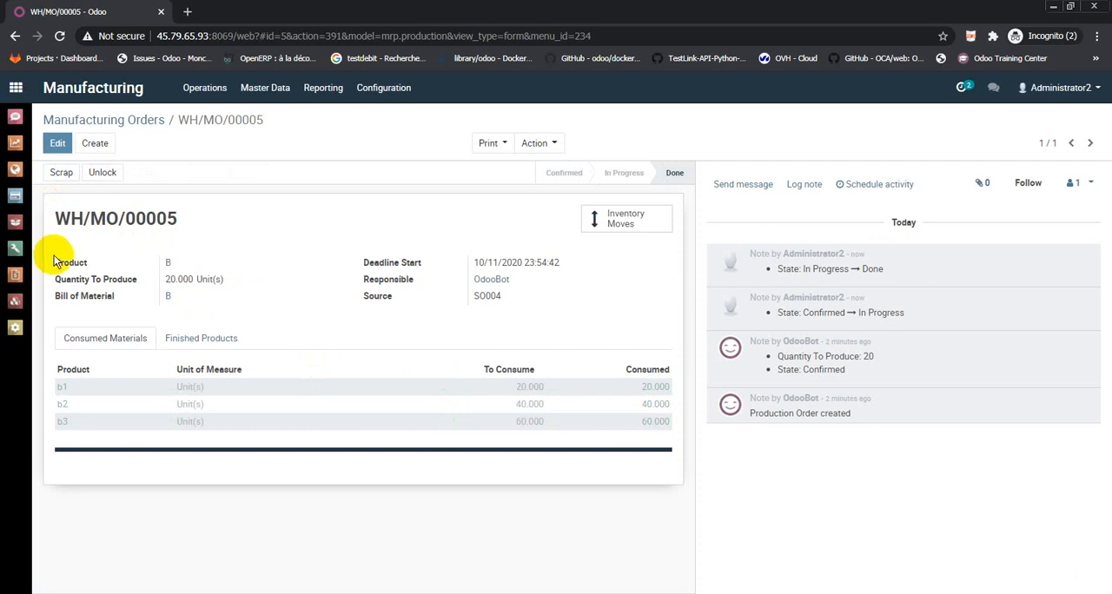
Open the ready delivery order for product B in Inventory and validate it as an immediate transfer of all 20 reserved units.
{"action": "left_click", "coordinate": [15, 225]}
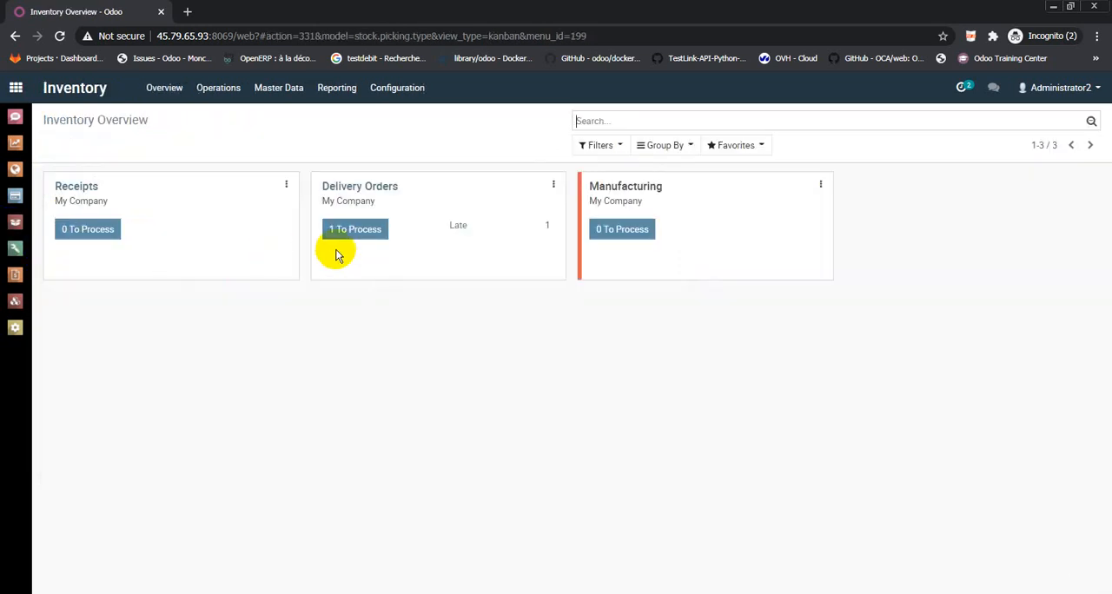
{"action": "left_click", "coordinate": [376, 191]}
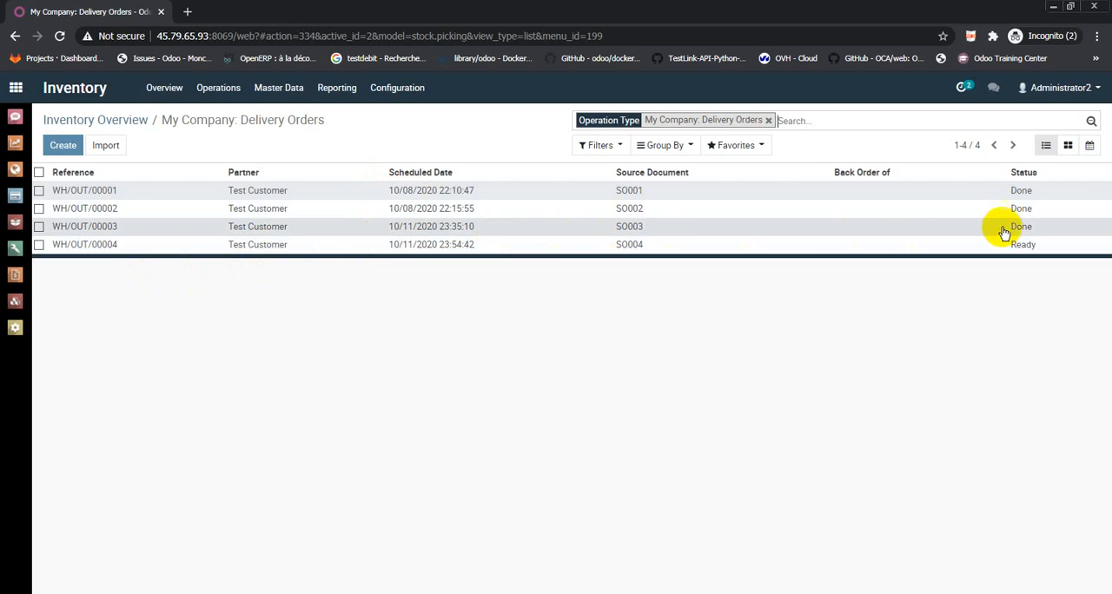
{"action": "left_click", "coordinate": [637, 252]}
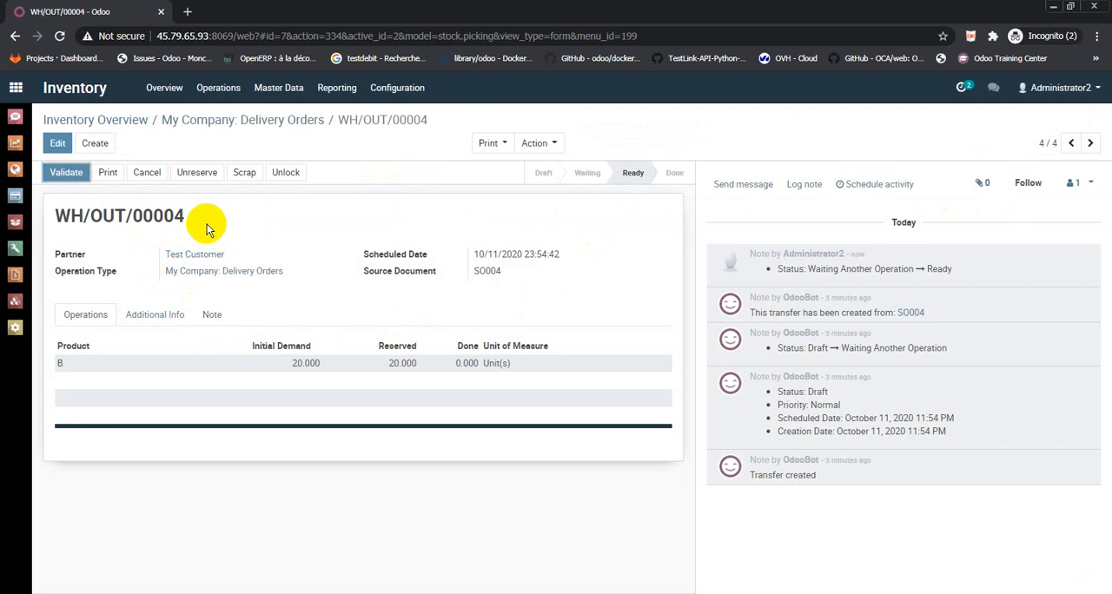
{"action": "left_click", "coordinate": [83, 178]}
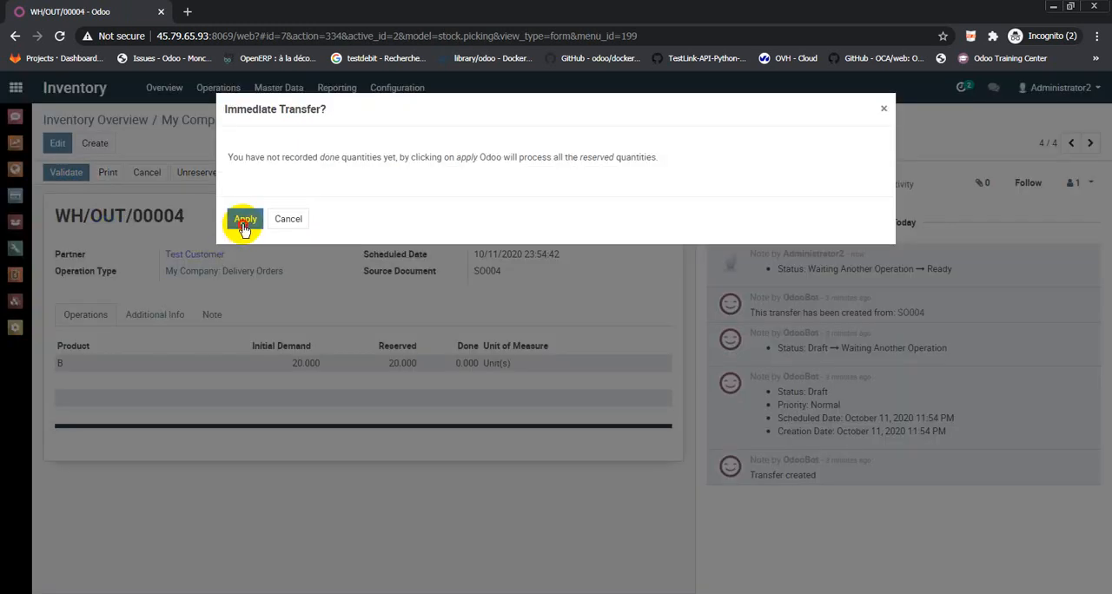
{"action": "left_click", "coordinate": [245, 222]}
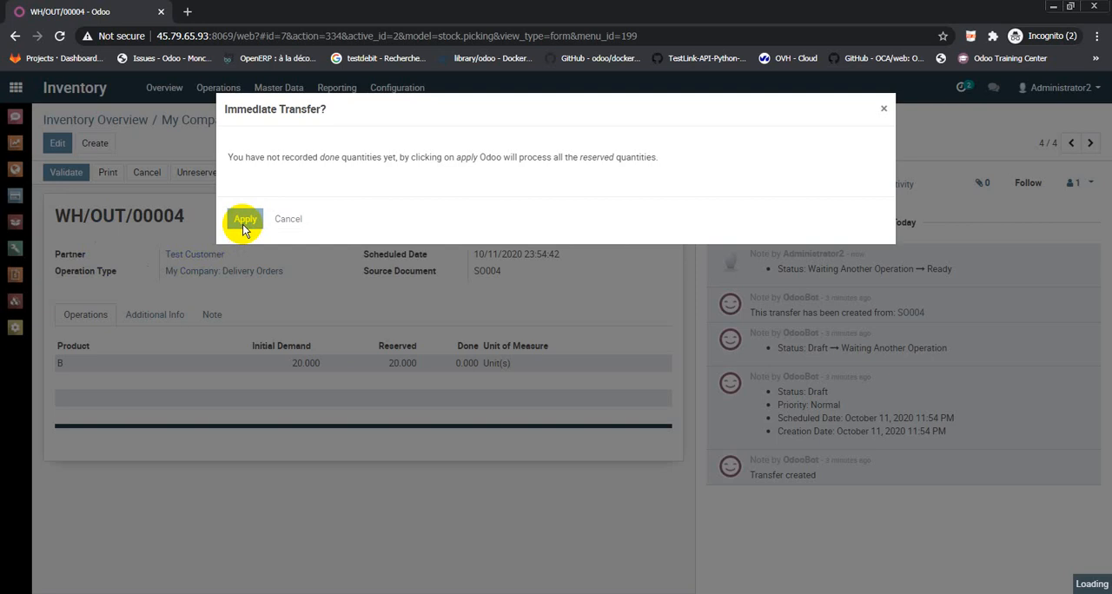